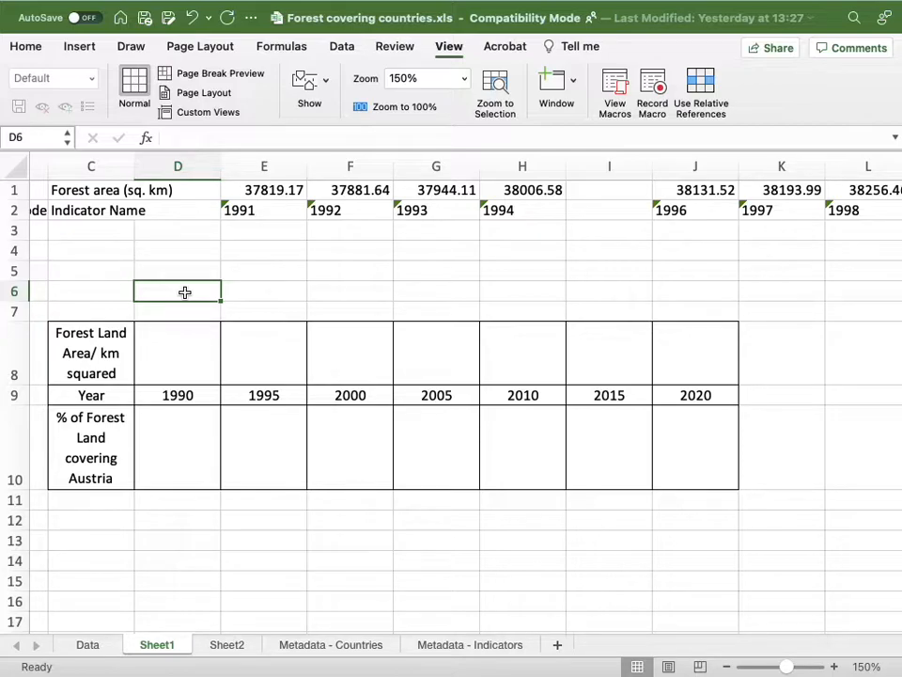
Fill row 6 from D6 to G6 with the Stirratland label, Total Area, 250 and the unit sq km.
text(S)
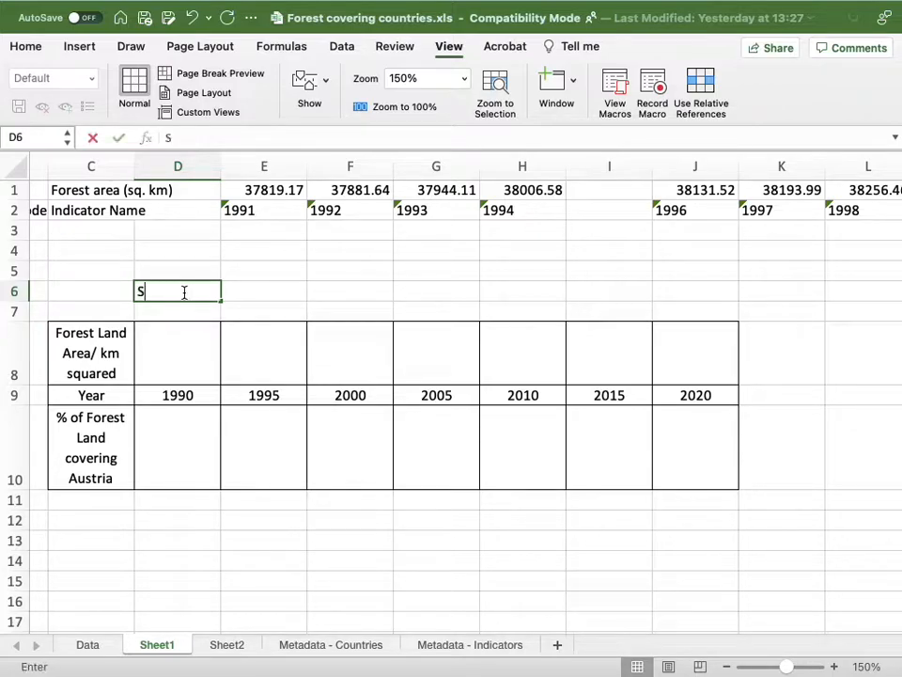
text(tirratland)
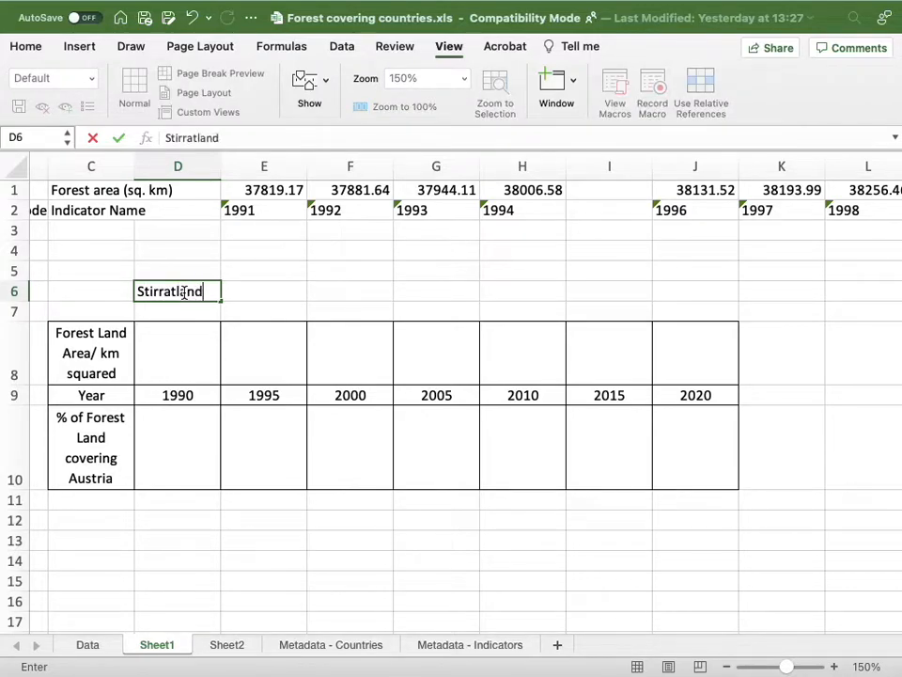
click(276, 291)
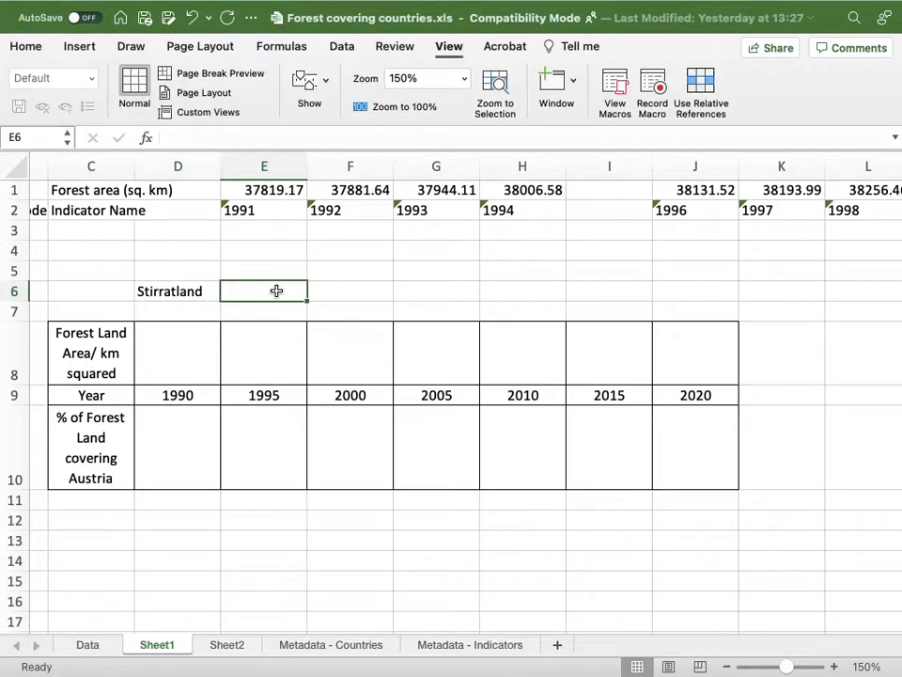
text(Total)
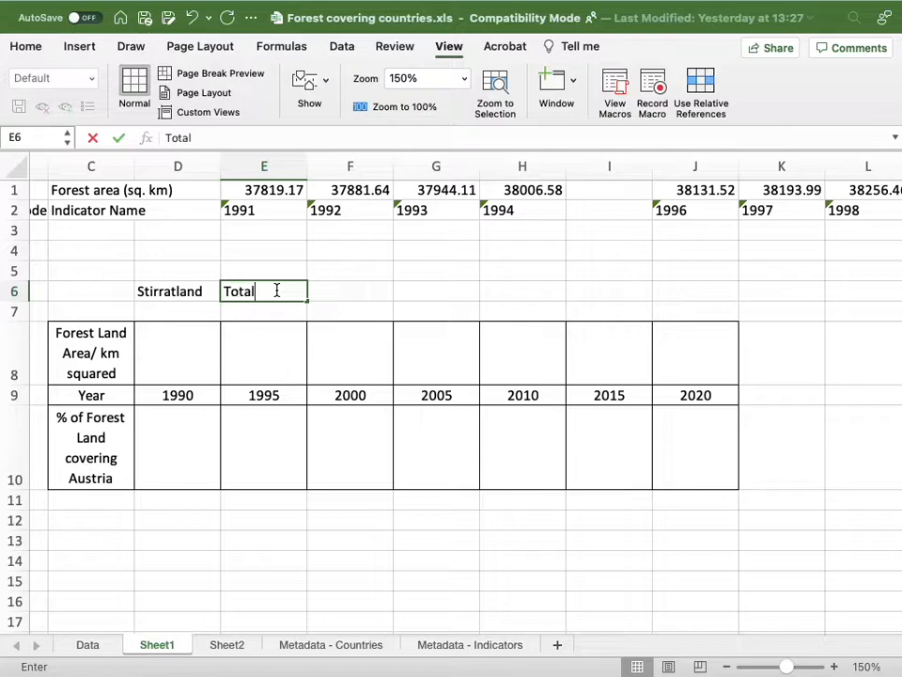
text( Area)
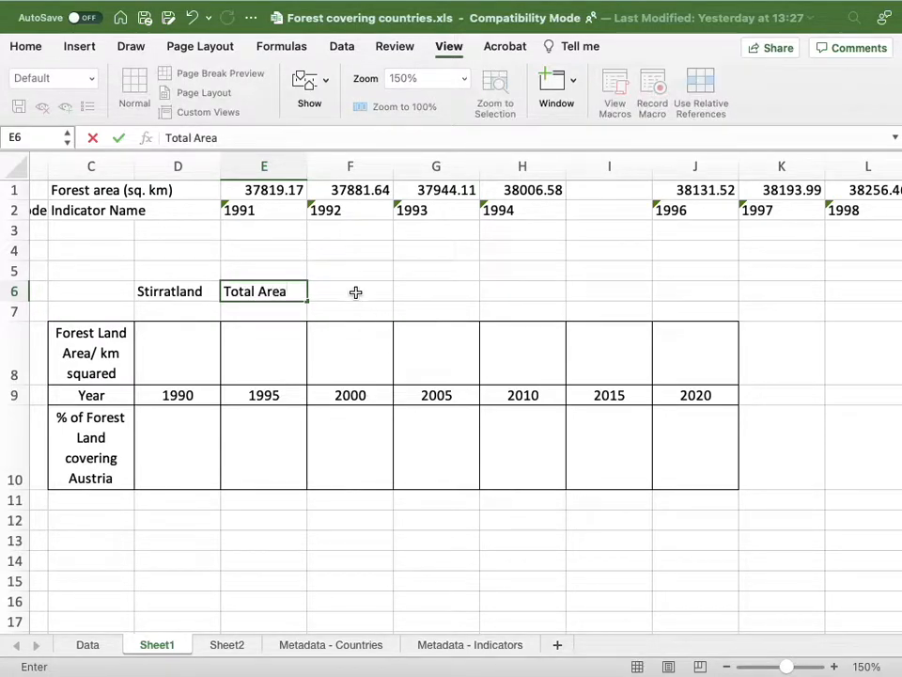
click(355, 292)
text(250)
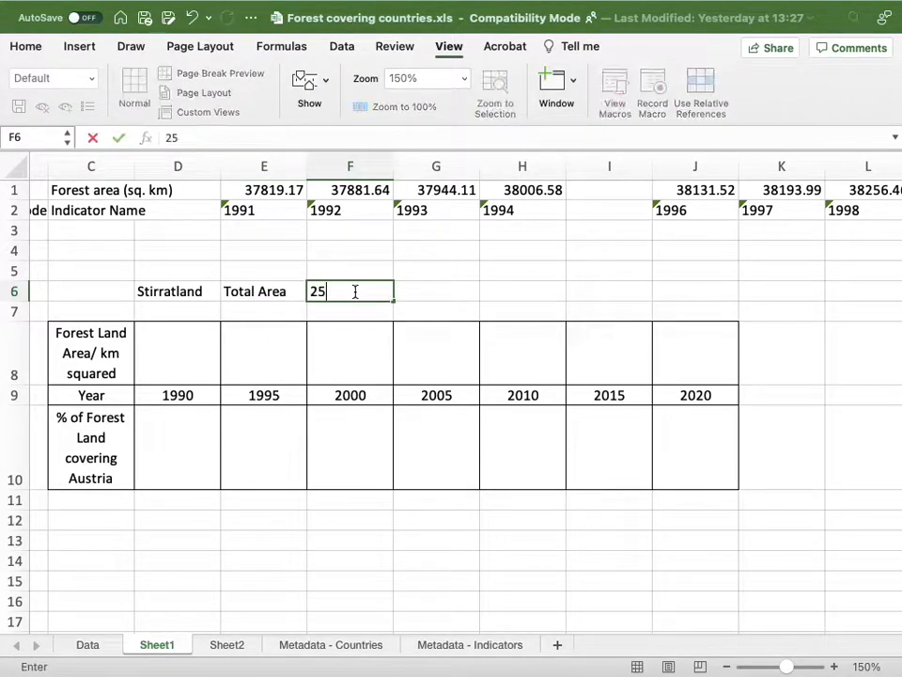
click(419, 291)
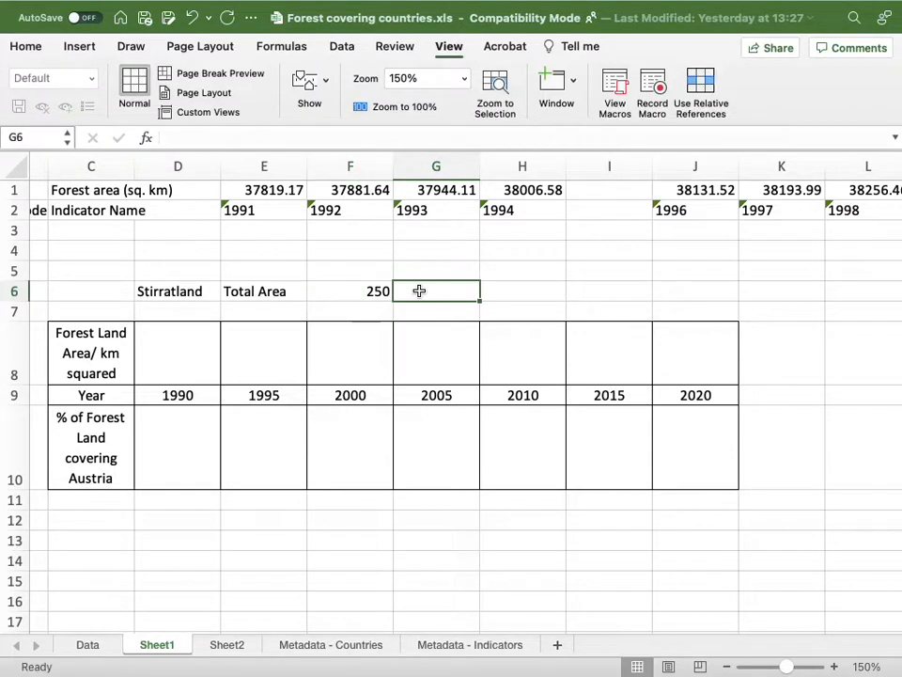
text(sq km)
key(Return)
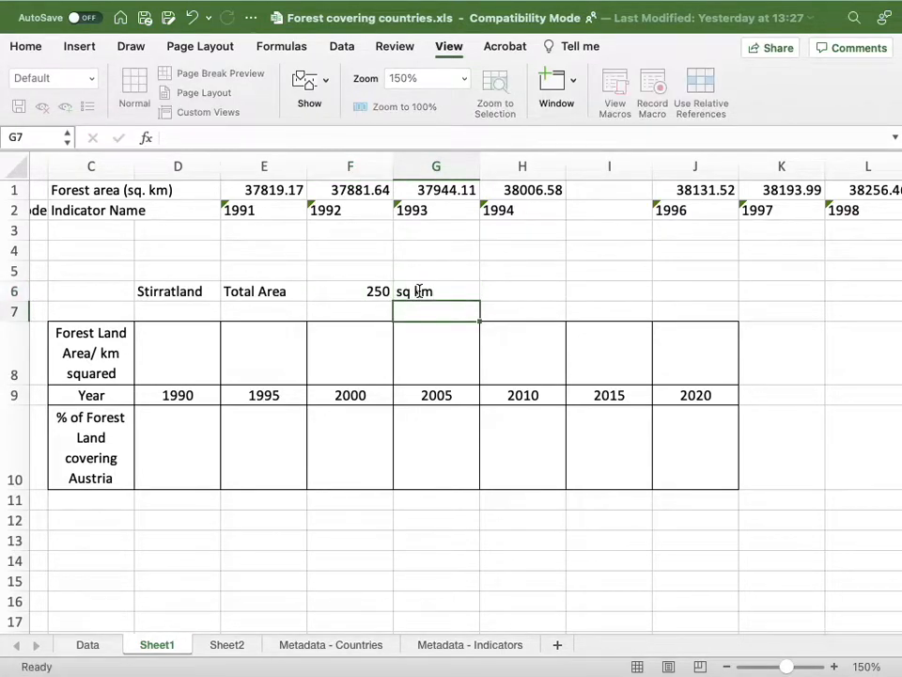
click(357, 291)
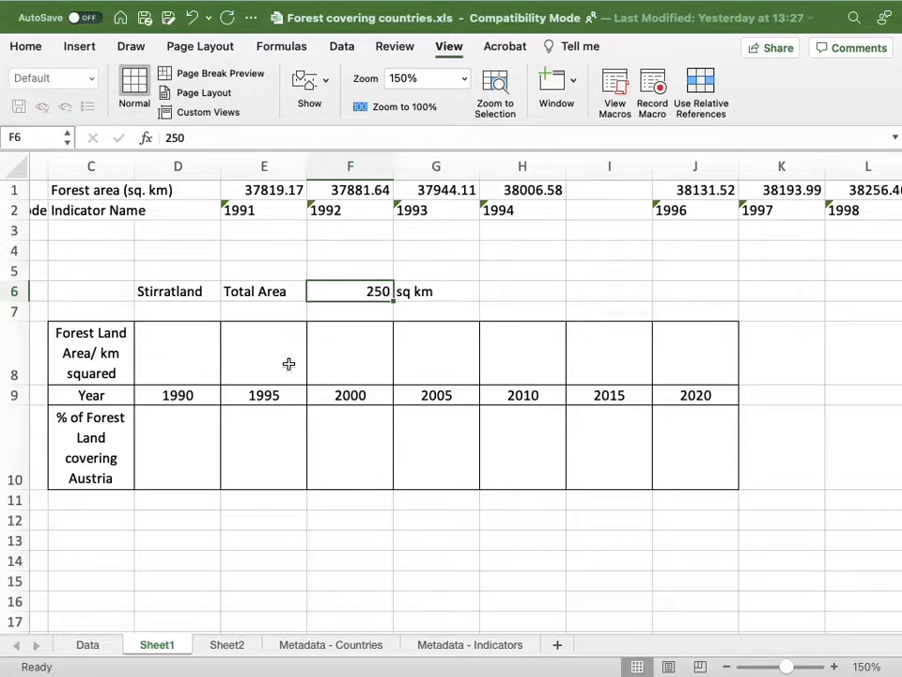
click(201, 357)
click(261, 355)
click(341, 357)
click(428, 361)
click(519, 361)
click(589, 360)
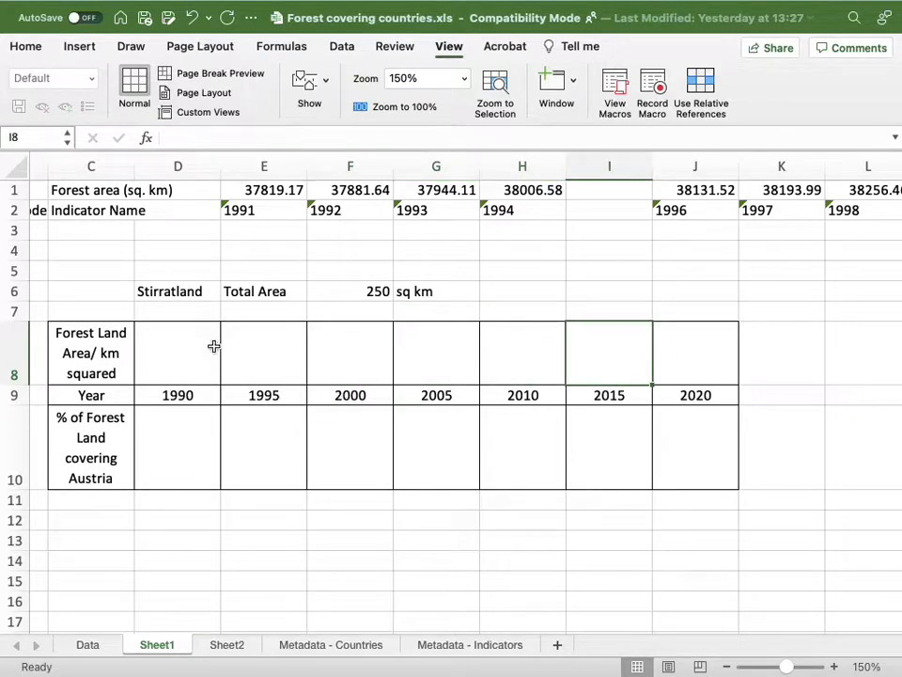
Enter the forest land areas for 1990, 1995, 2000 and 2005 as 100, 120, 135 and 145.
click(180, 355)
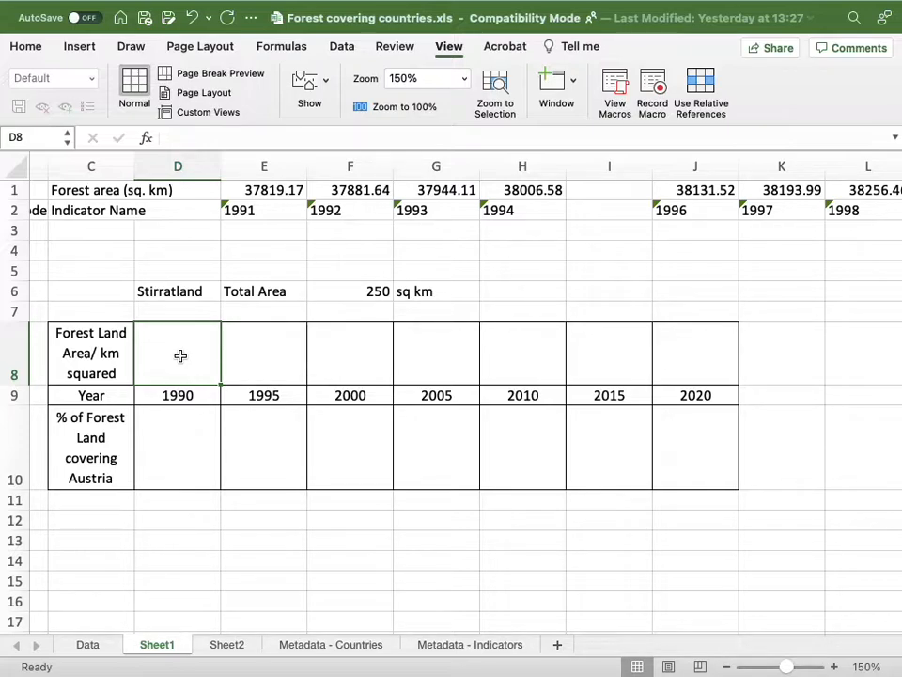
text(1)
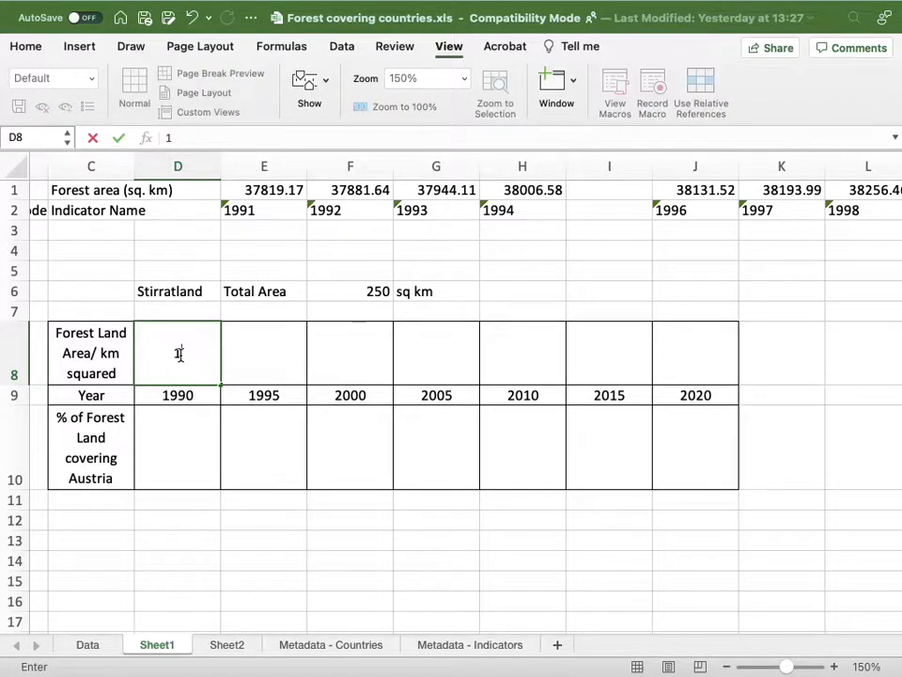
text(00)
click(264, 363)
text(1)
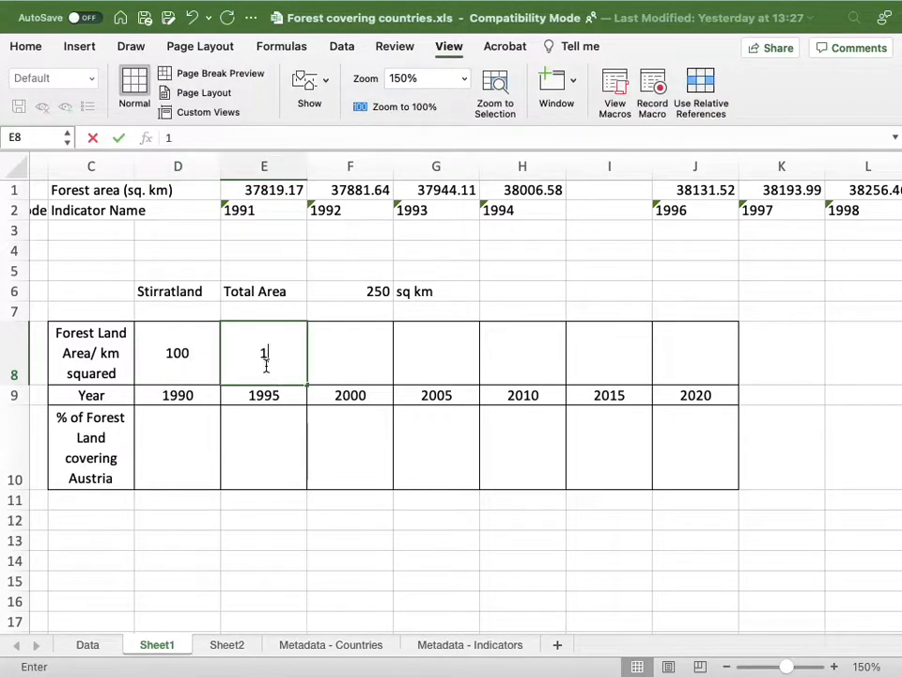
text(20)
click(370, 352)
text(135)
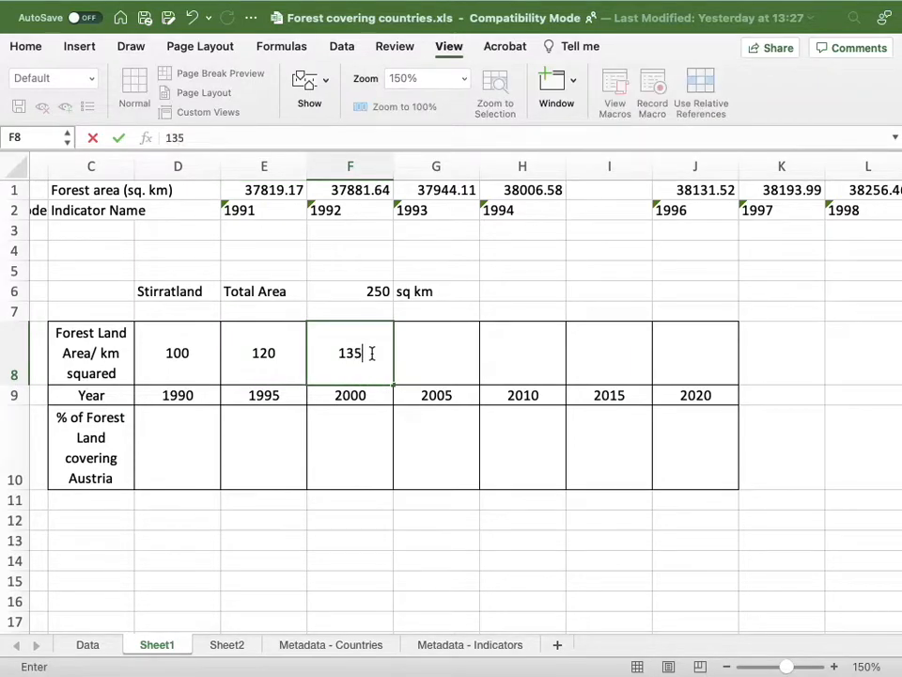
click(433, 354)
text(145)
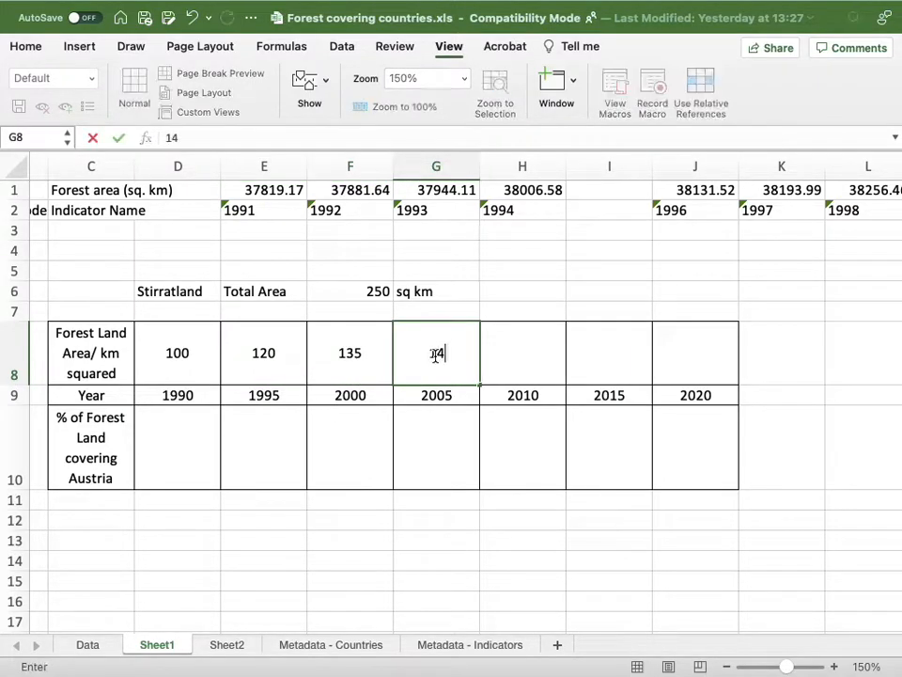
Enter the forest land areas for 2010, 2015 and 2020 as 167, 188 and 189.
click(519, 358)
text(167)
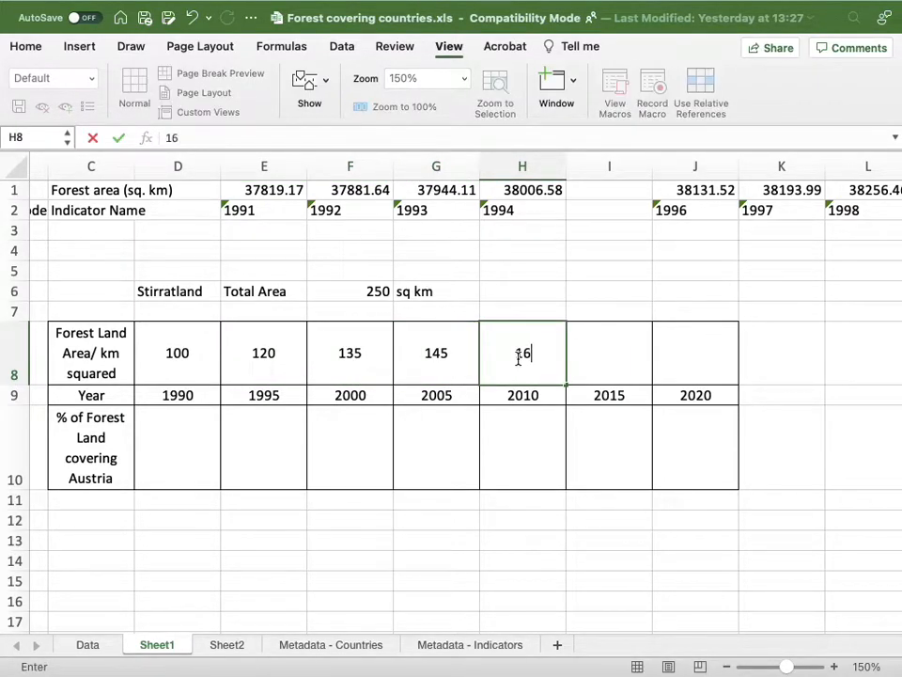
click(595, 356)
text(1)
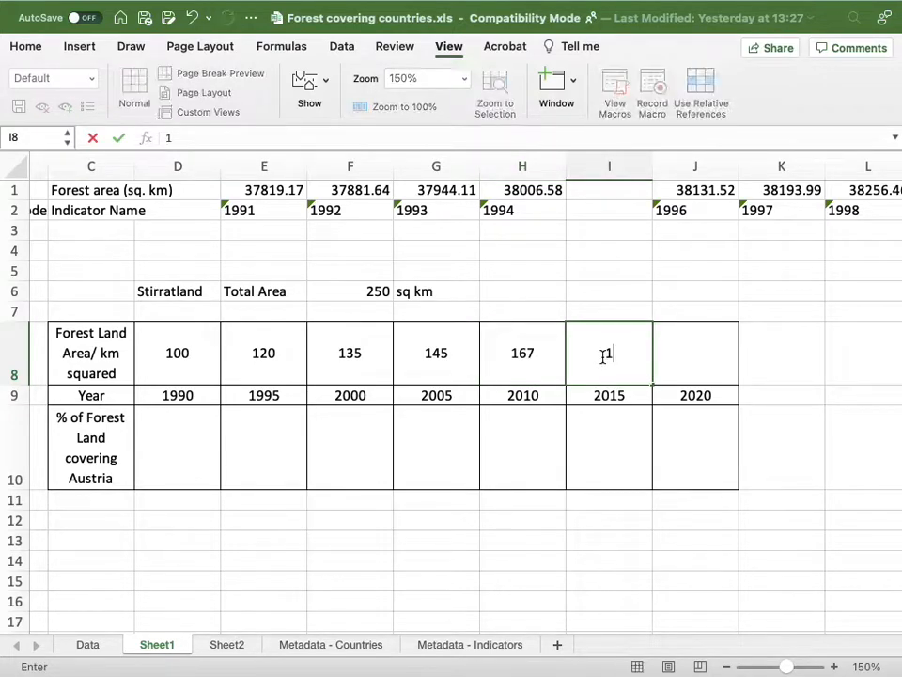
text(88)
click(691, 357)
text(18)
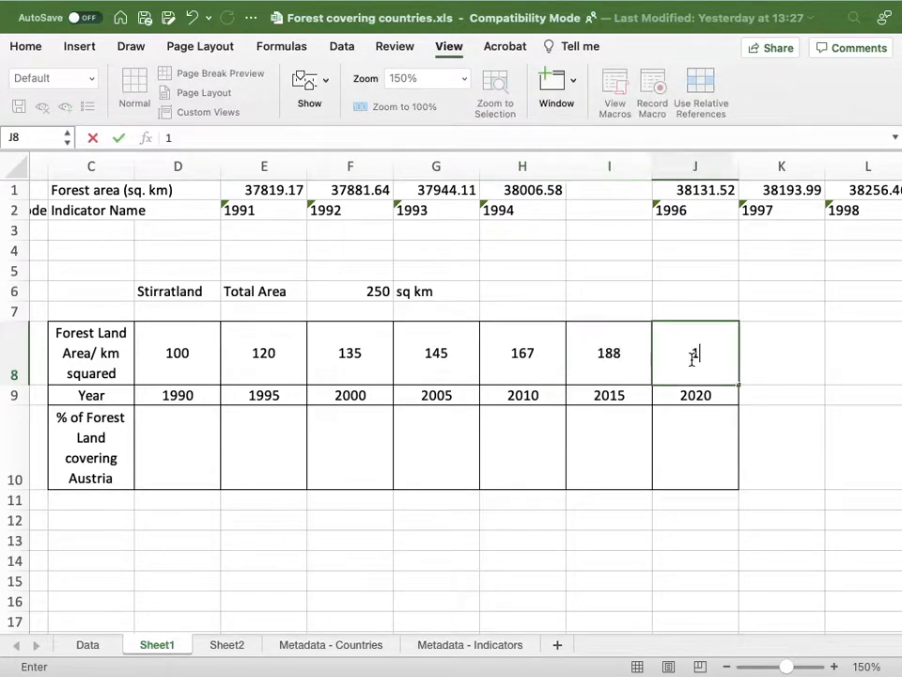
text(9)
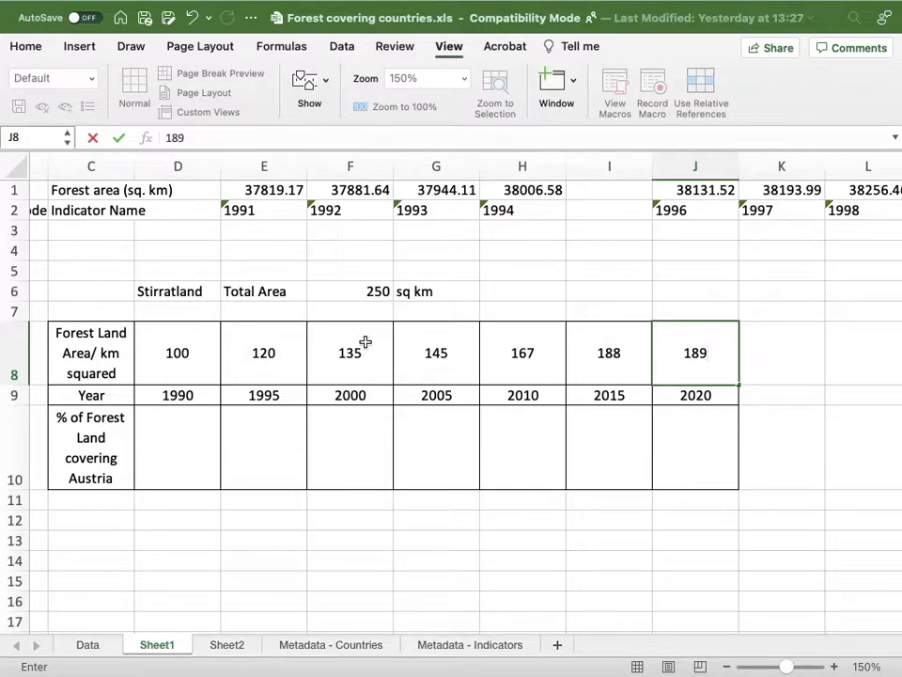
click(365, 342)
drag(187, 347, 689, 376)
click(172, 346)
click(254, 369)
click(375, 363)
click(512, 367)
click(448, 363)
click(640, 363)
click(689, 362)
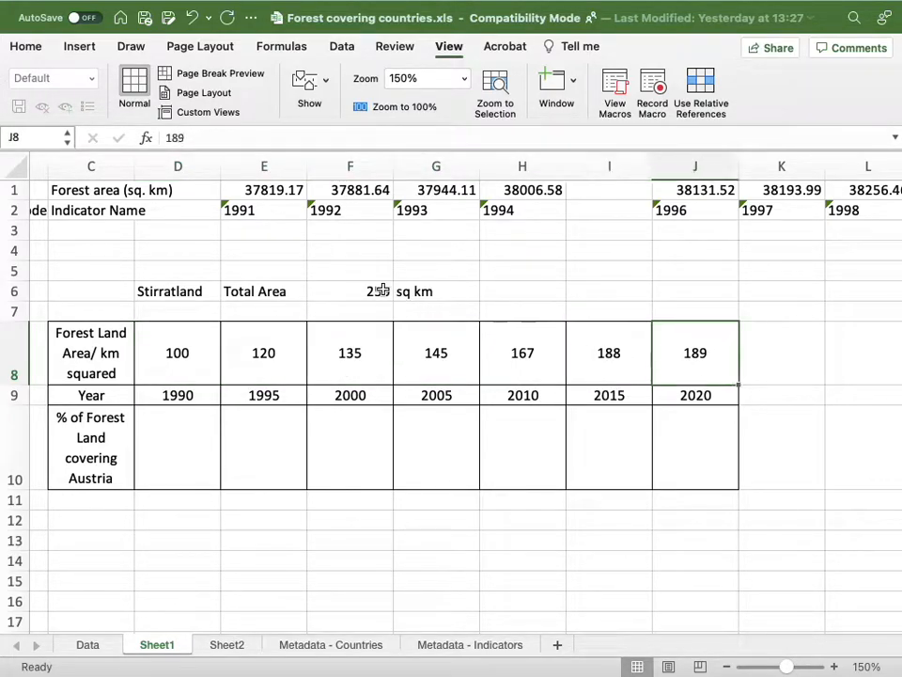
click(376, 293)
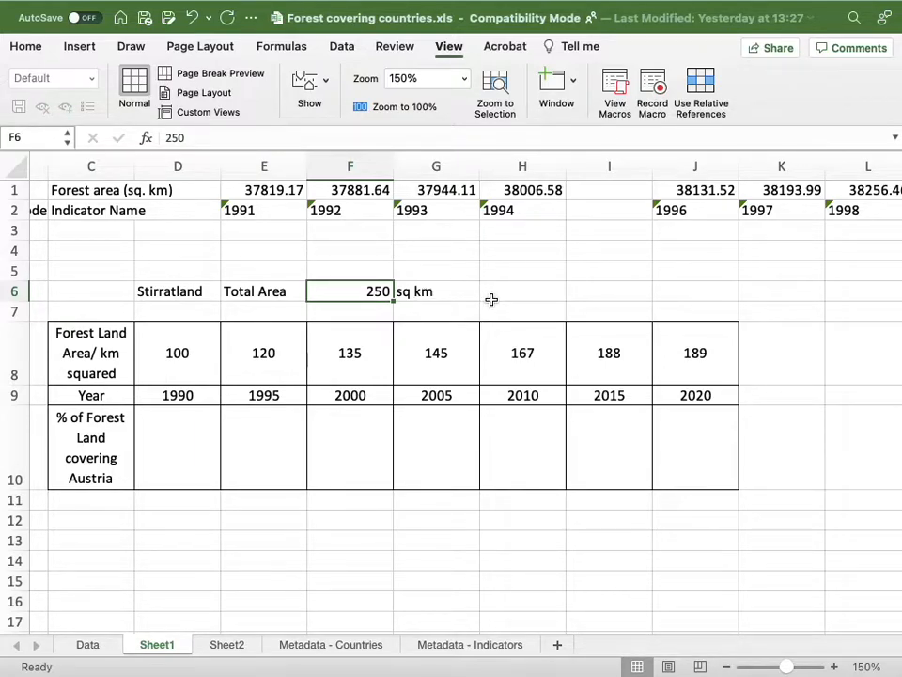
click(186, 356)
click(185, 436)
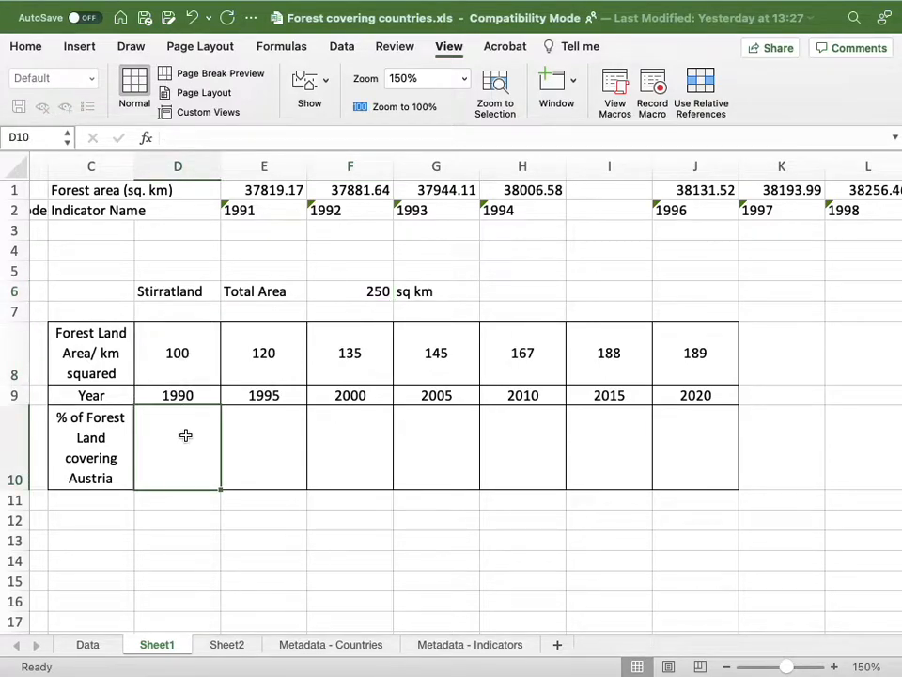
text(=)
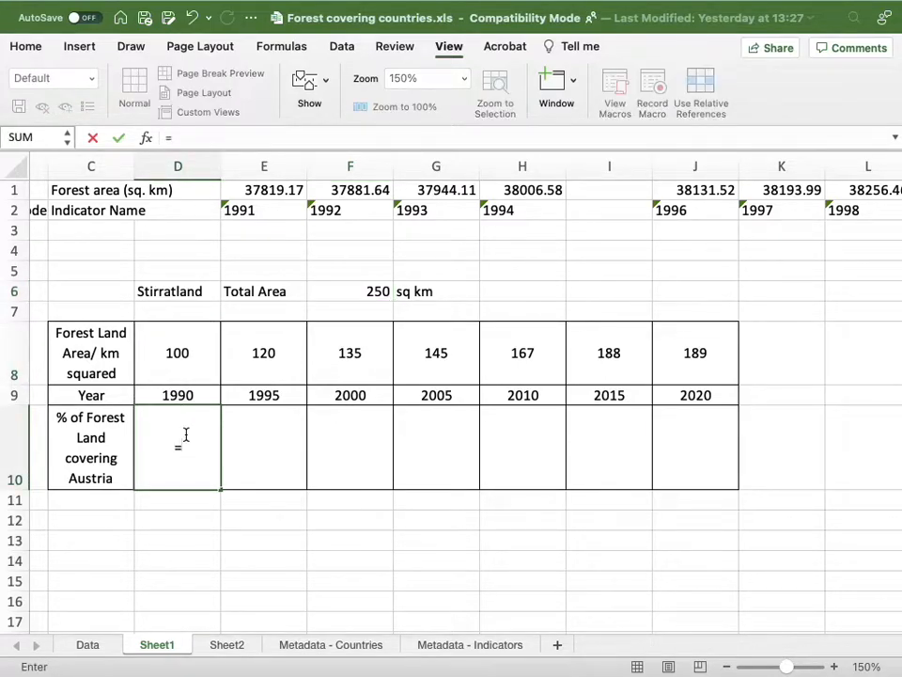
click(179, 355)
text(/)
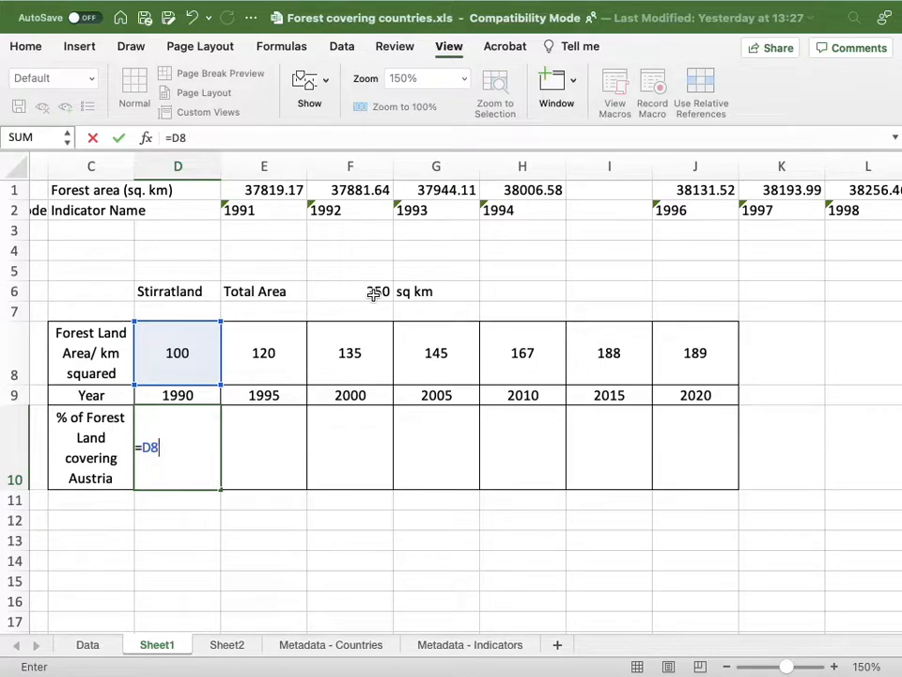
key(BackSpace)
key(BackSpace)
key(BackSpace)
click(374, 294)
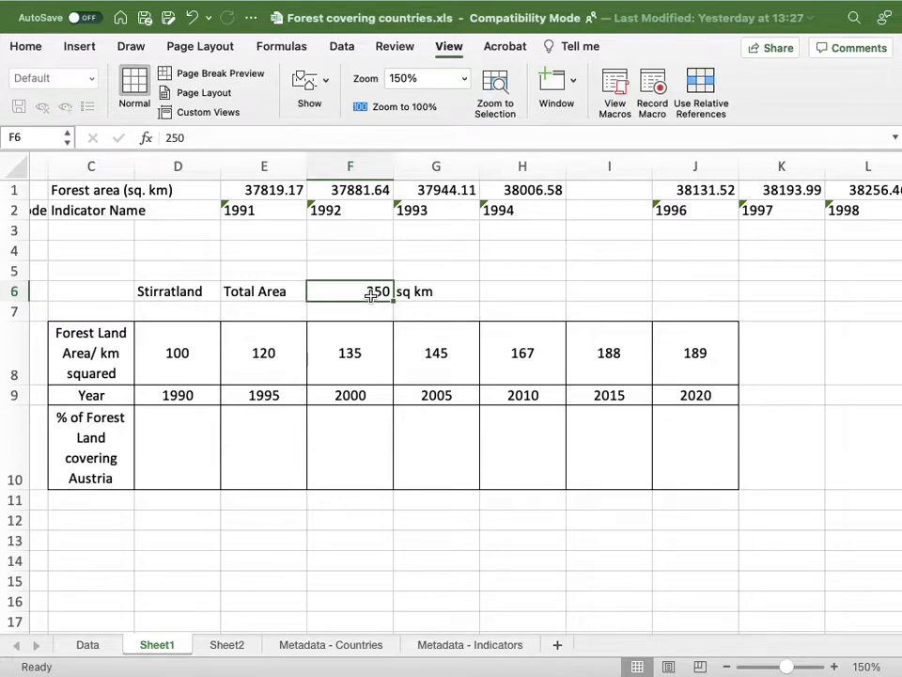
Open the name definition for the total area value in cell F6.
click(491, 292)
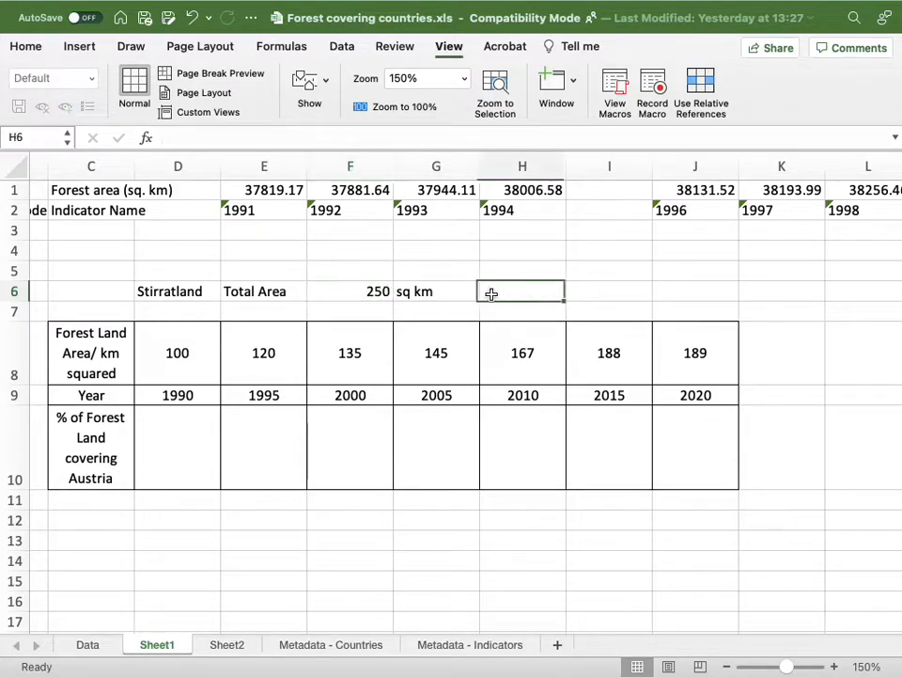
click(373, 293)
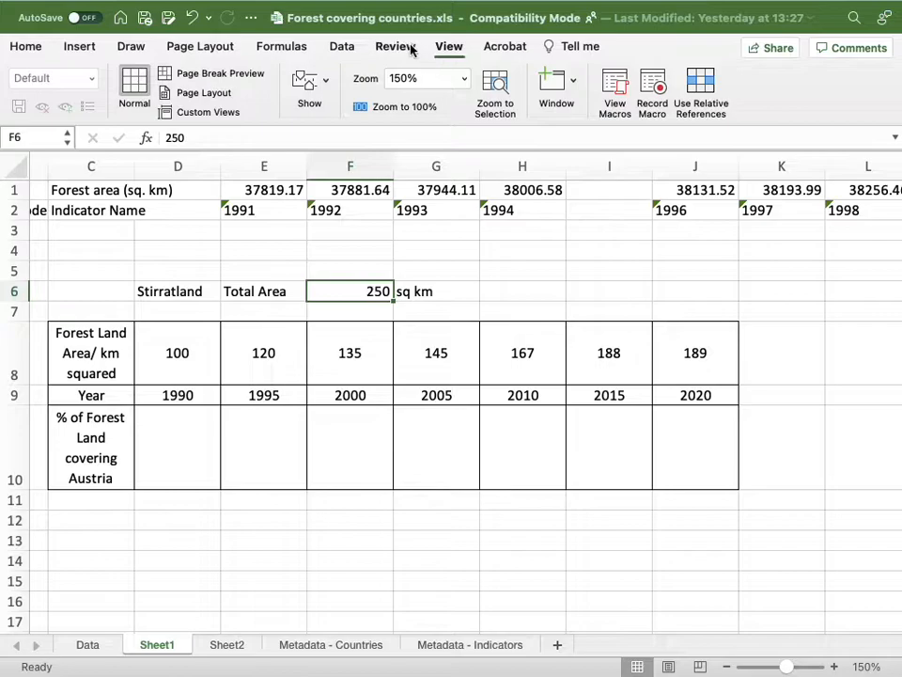
click(344, 47)
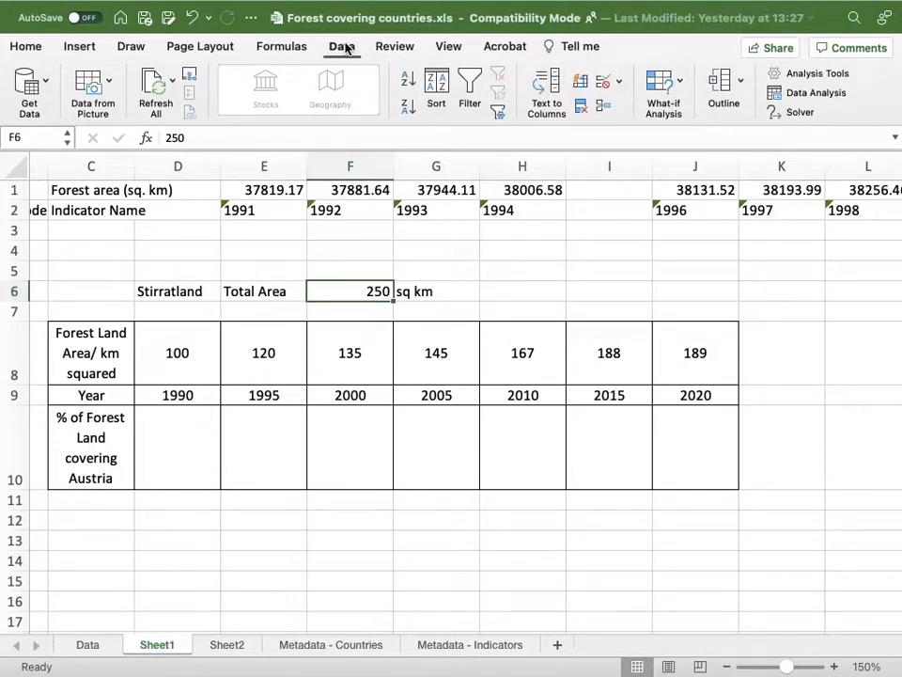
click(278, 49)
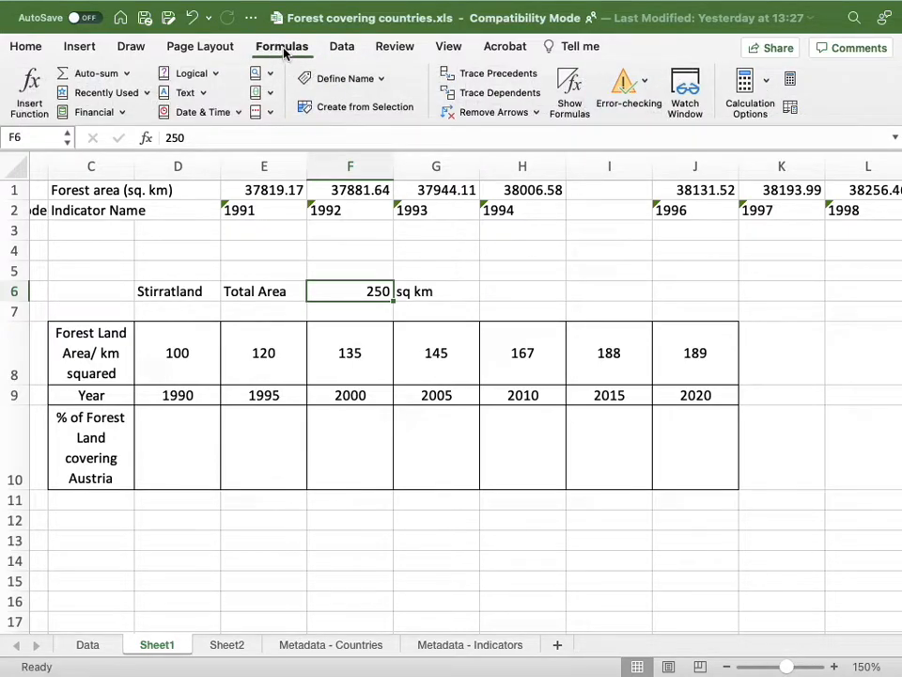
click(380, 79)
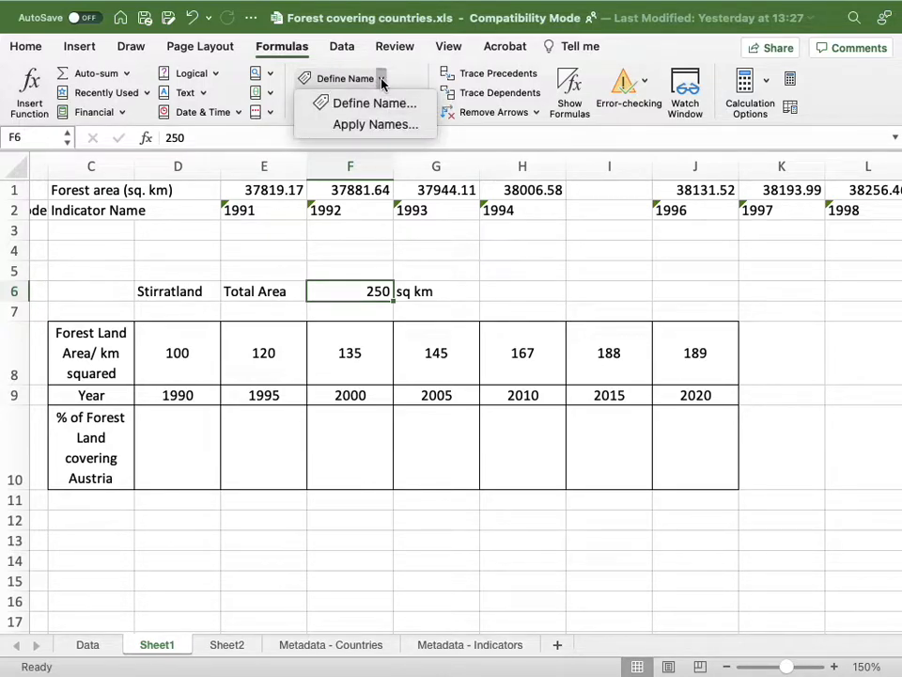
click(384, 105)
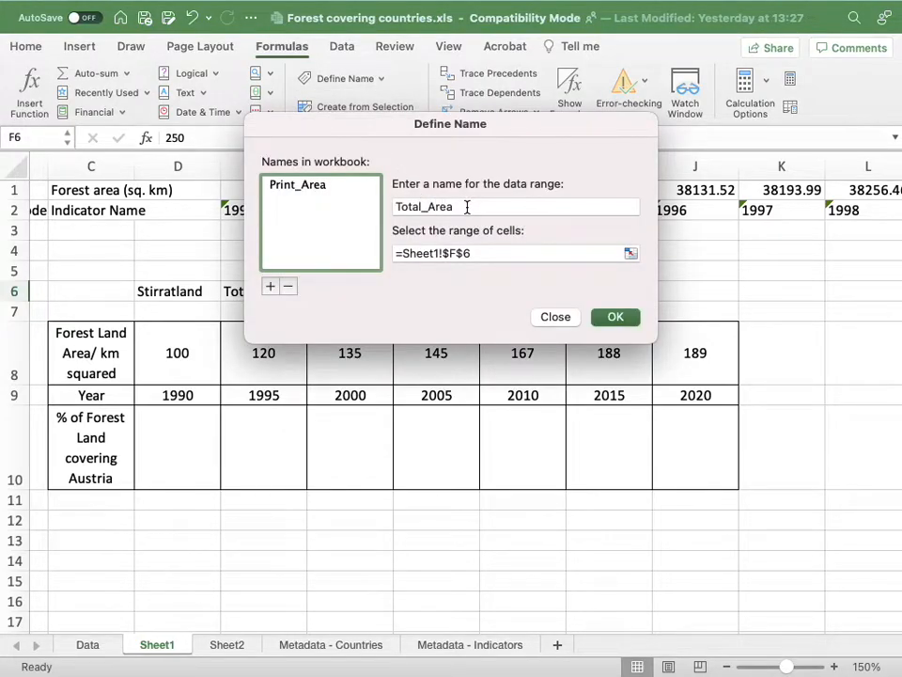
Try to define the name "My area" for the total area cell F6.
drag(467, 207, 380, 207)
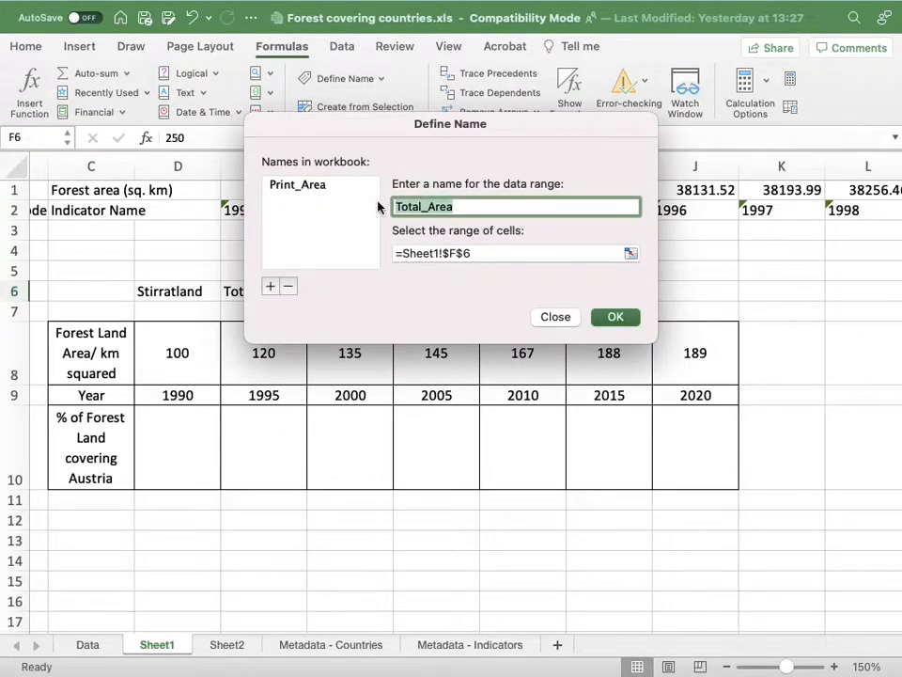
key(BackSpace)
text(My area)
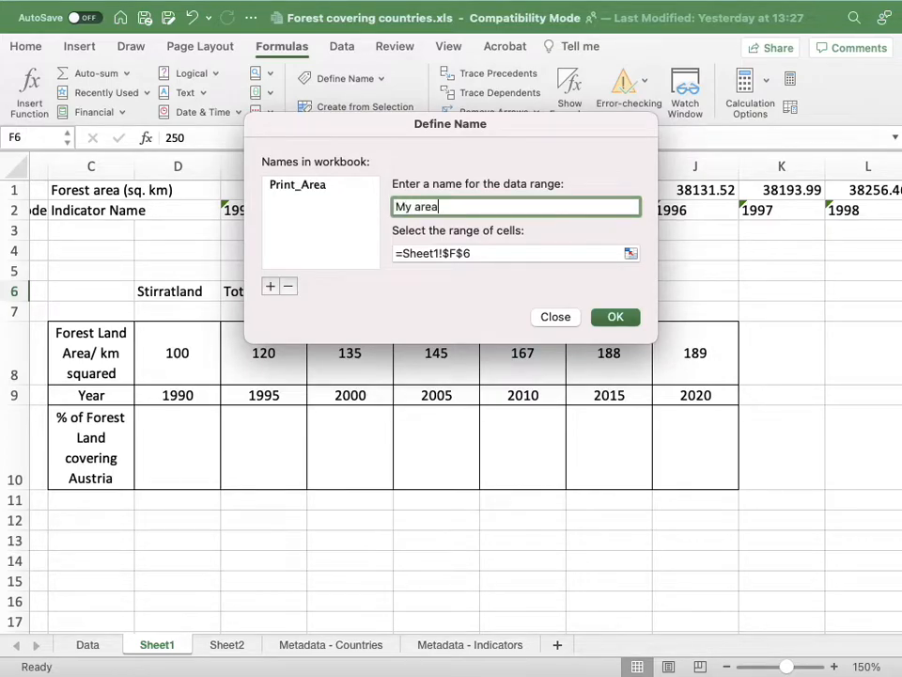
click(614, 317)
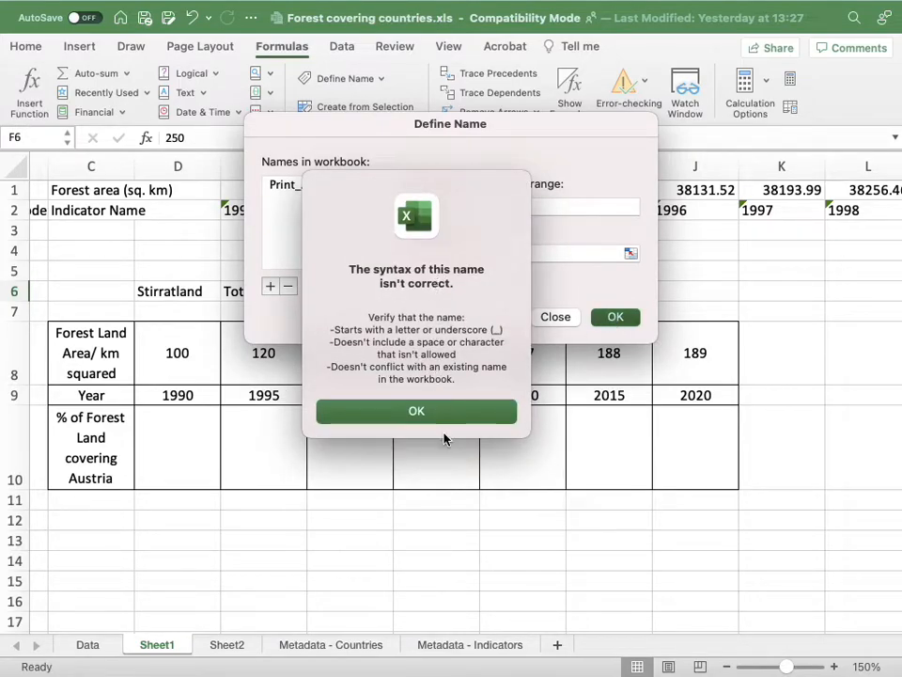
click(434, 416)
Define the name of the total area cell F6 as "marea".
click(414, 208)
key(Delete)
key(Delete)
key(Delete)
key(Delete)
key(BackSpace)
text(marea)
click(613, 319)
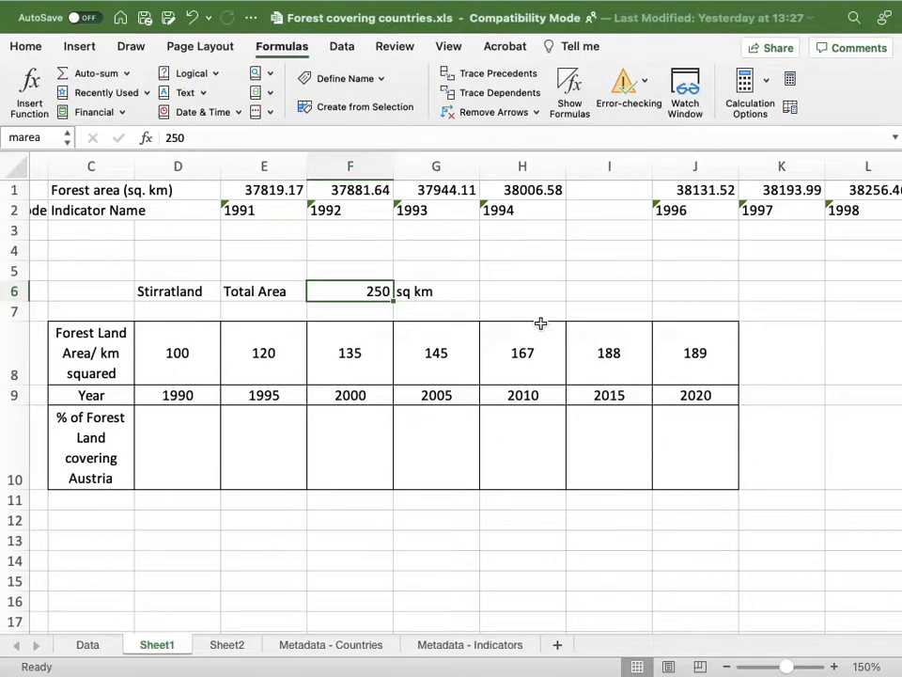
Enter the formula =D8/marea*100 in D10 to calculate the 1990 forest land percentage.
click(193, 424)
text(=)
click(181, 361)
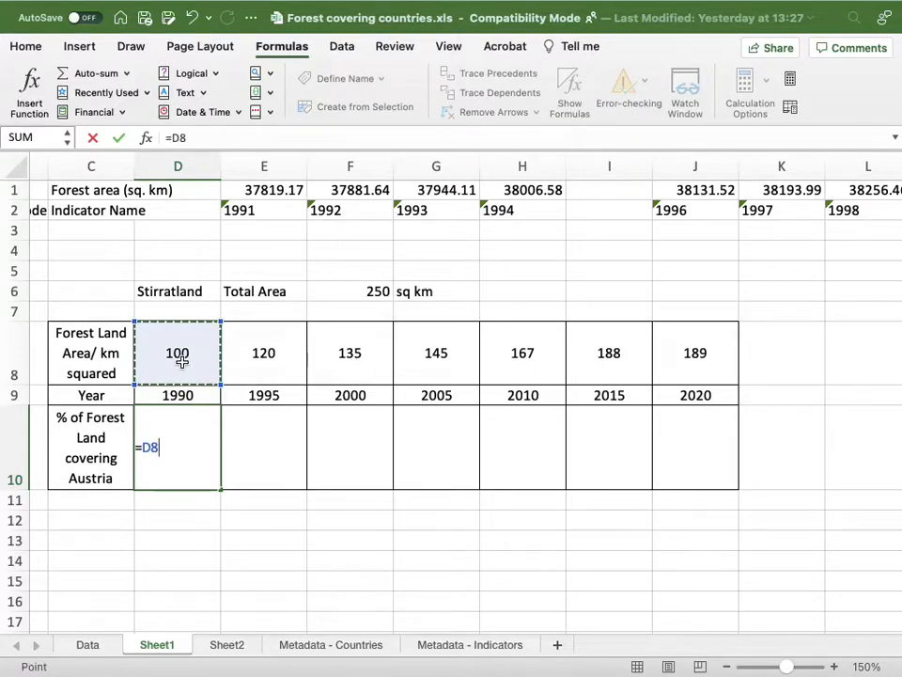
text(/)
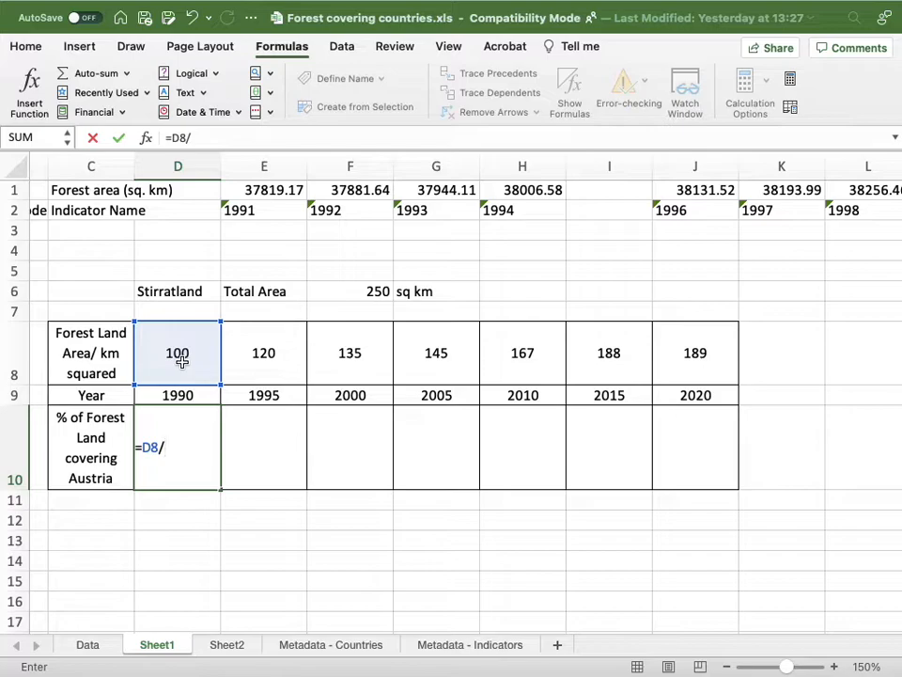
text(m)
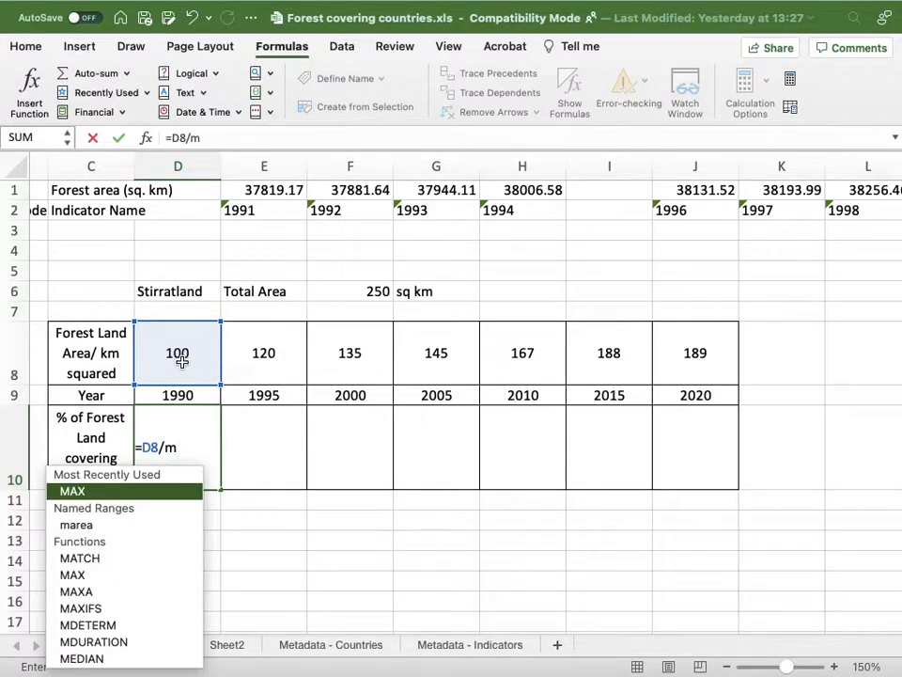
text(a)
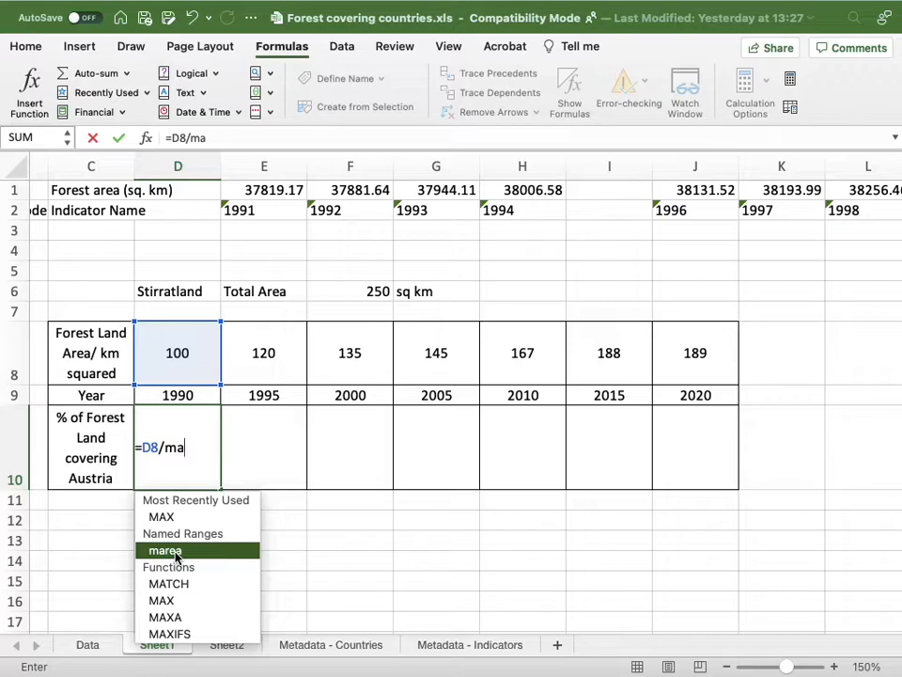
text(rea)
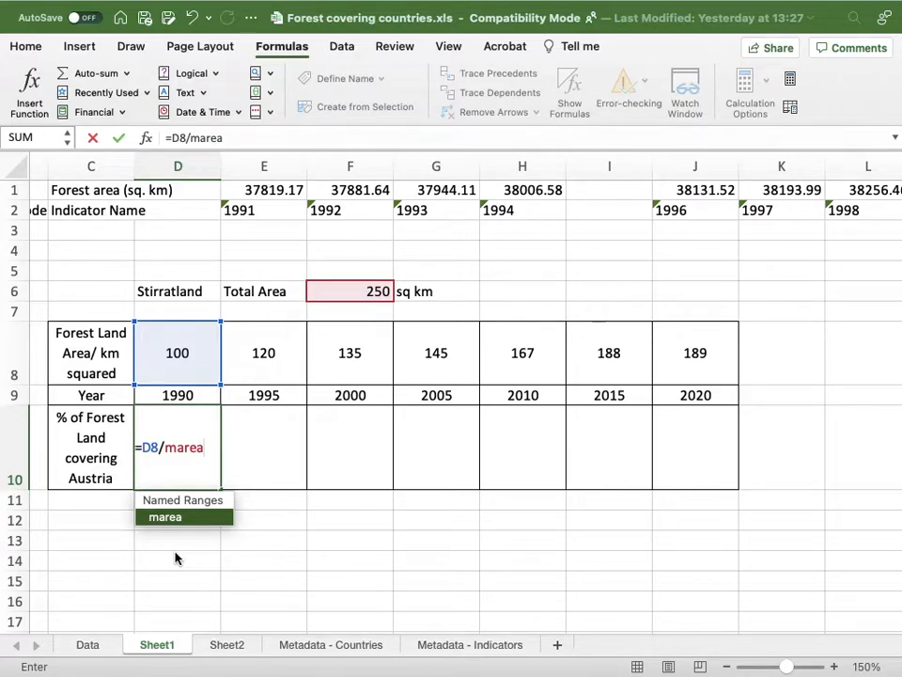
text(*100)
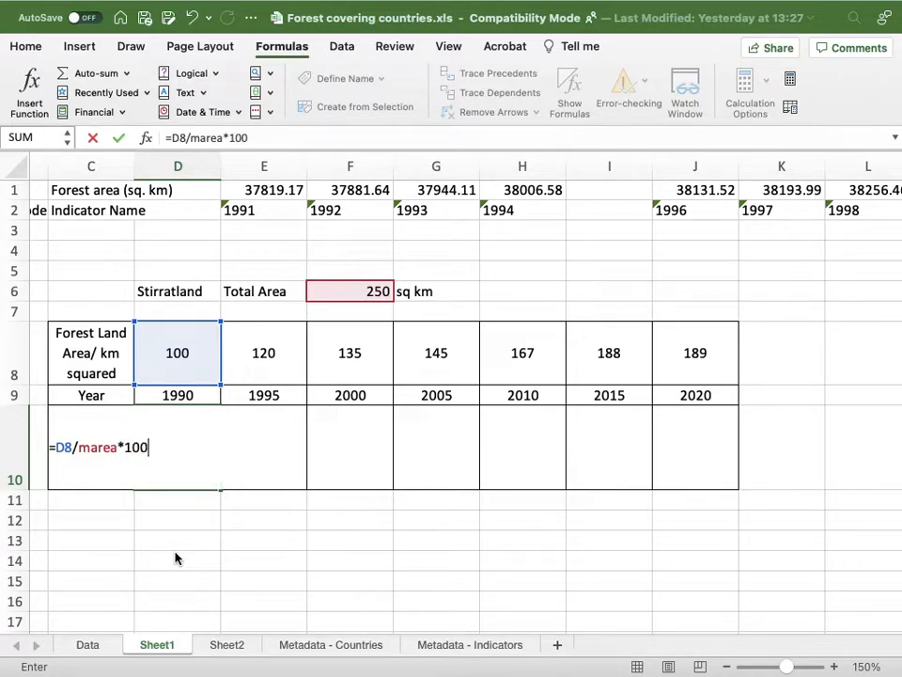
key(Return)
Fill the percentage formula from D10 across to J10 and check the copied formulas for 2020 and 2015.
click(181, 453)
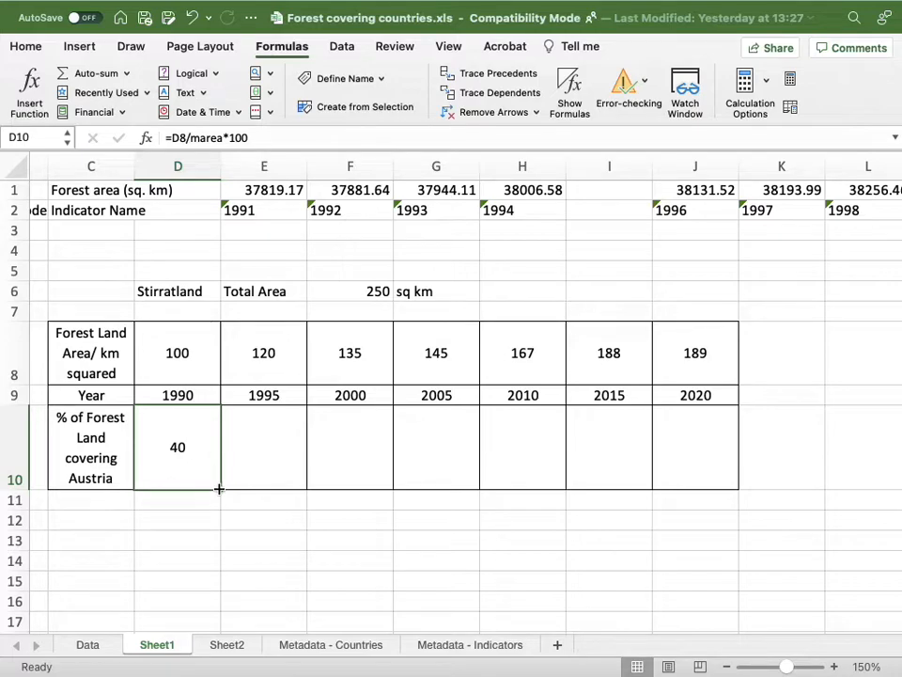
drag(218, 487, 701, 468)
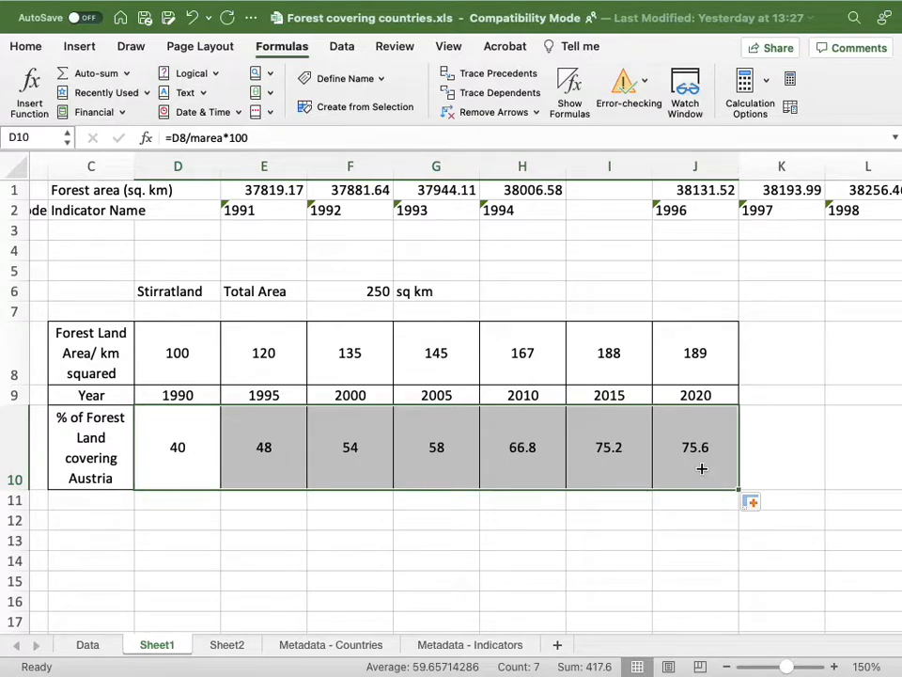
click(692, 450)
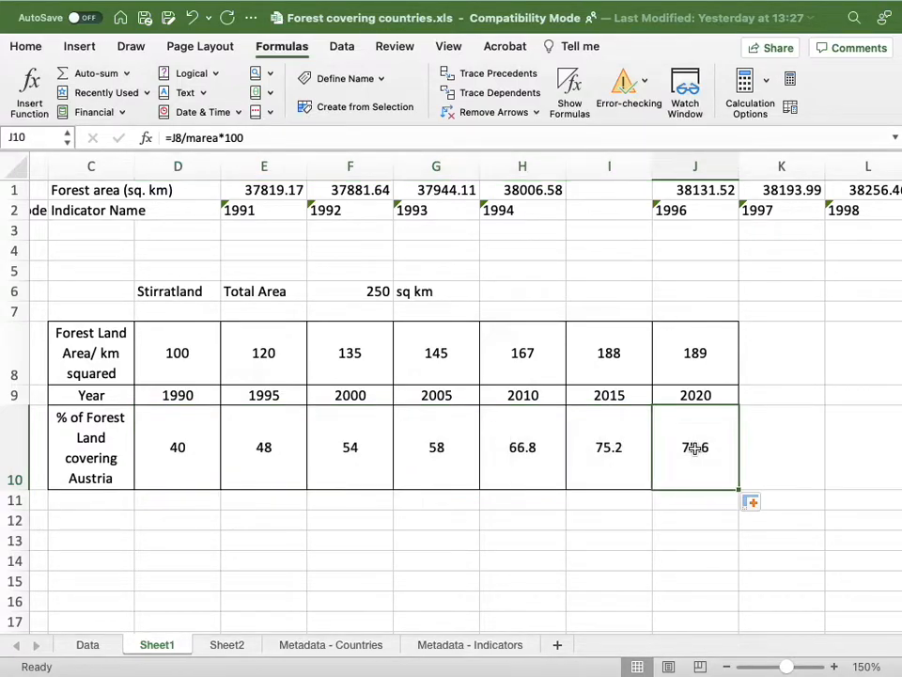
click(272, 137)
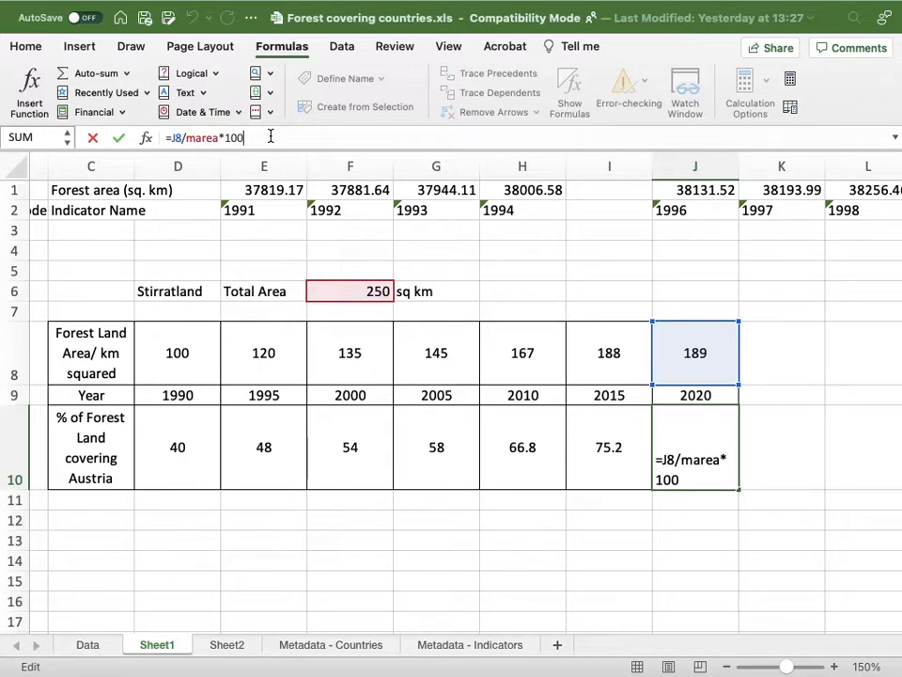
click(584, 429)
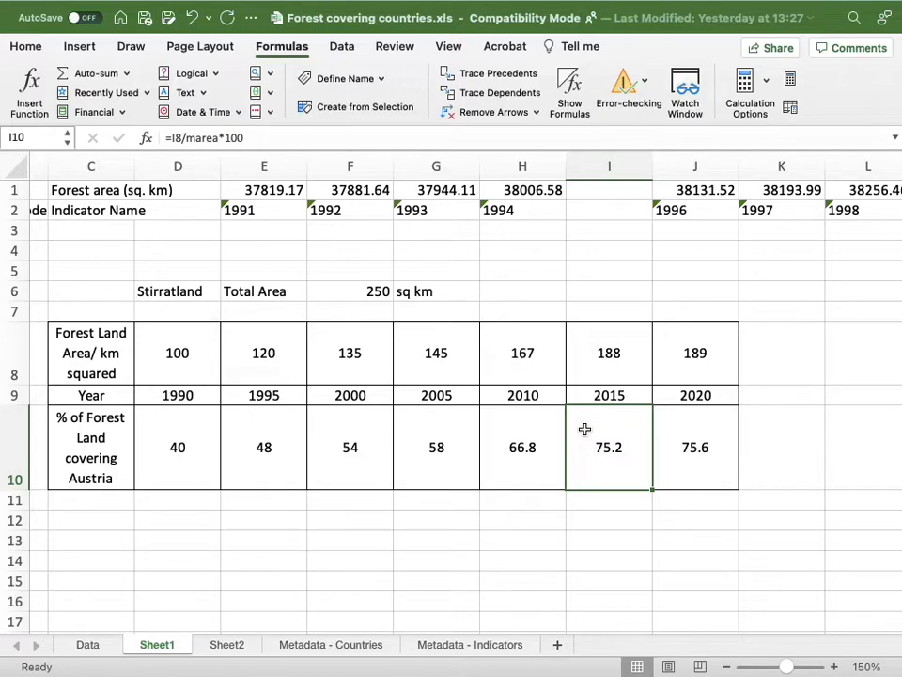
Change the country name in D6 to "Duckerland".
click(197, 293)
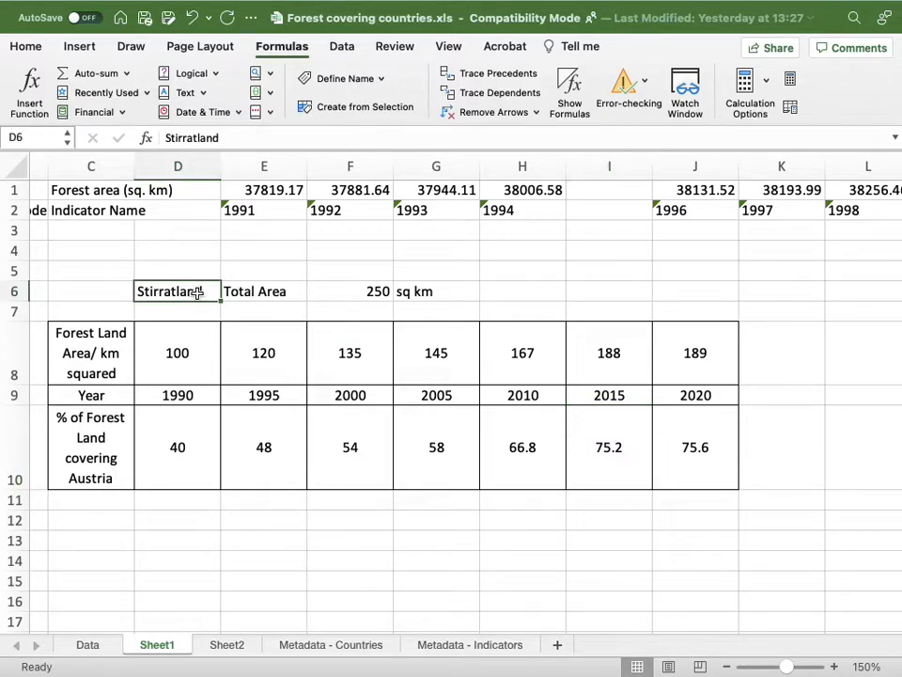
text(Ducker;la)
key(BackSpace)
key(BackSpace)
key(BackSpace)
text(land)
Set the total area in F6 to 2456.
click(374, 292)
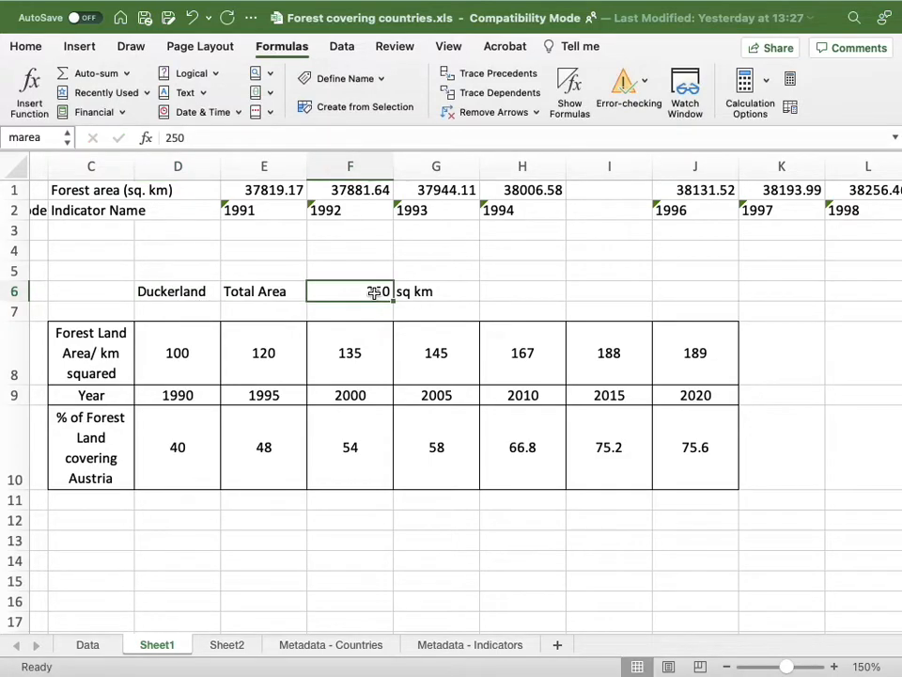
text(2456)
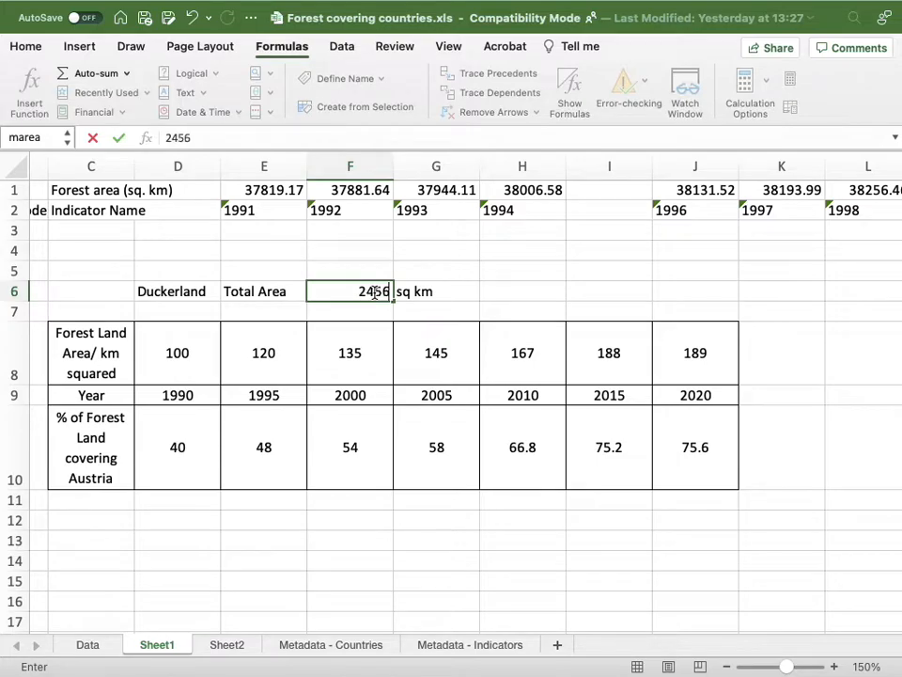
key(Return)
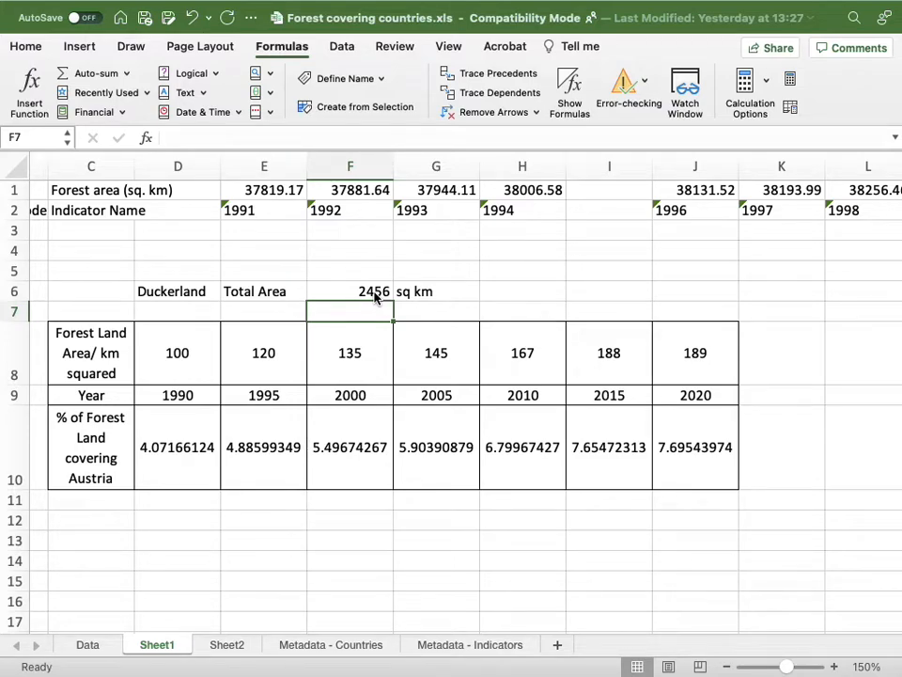
Set the forest land areas for 1990, 1995, 2000 and 2005 to 1234, 1211, 2001 and 2001.
click(183, 358)
text(1234)
click(261, 361)
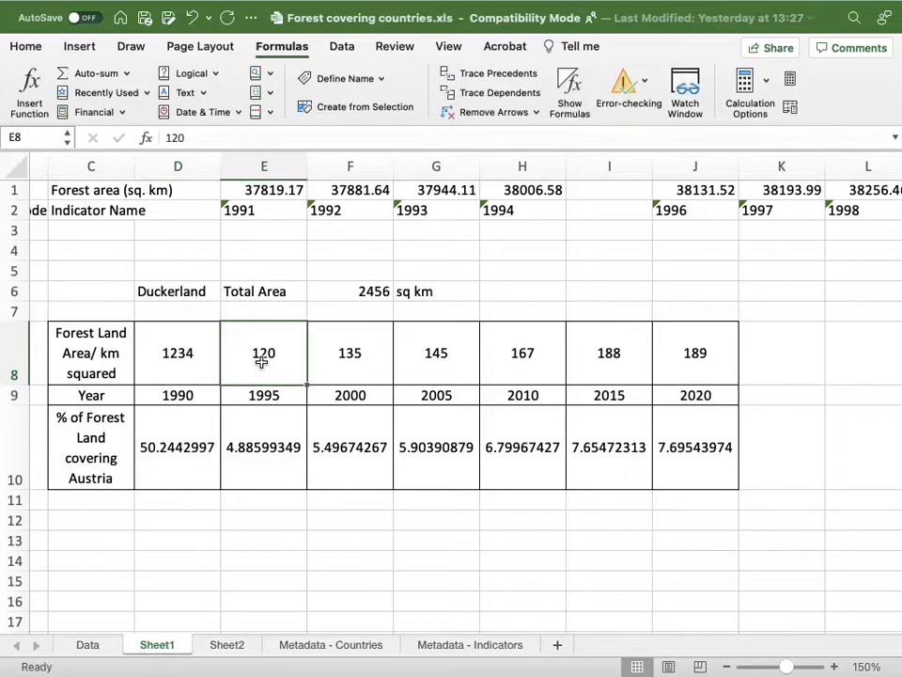
text(1211)
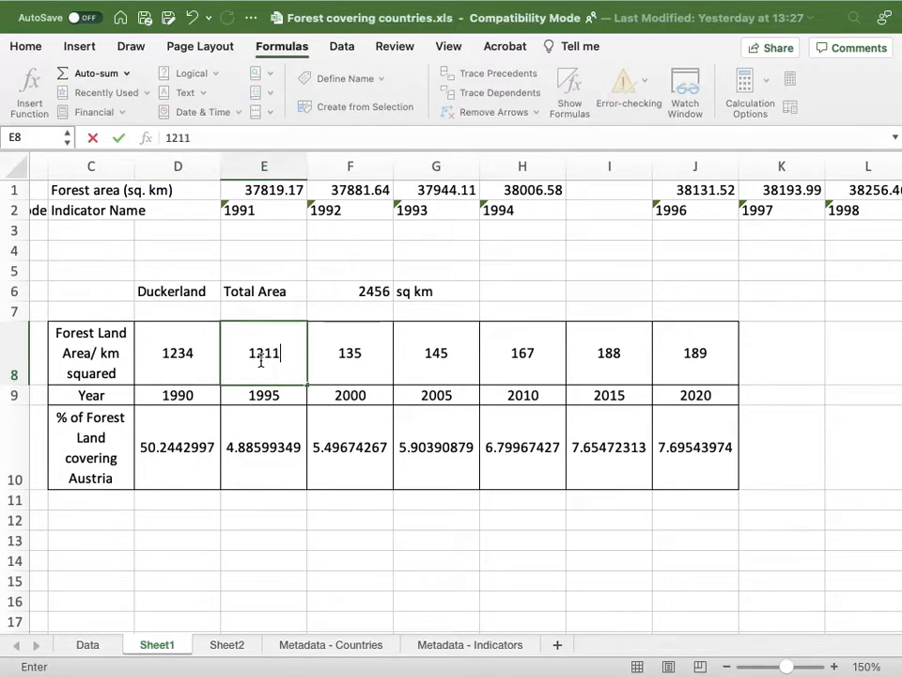
click(375, 364)
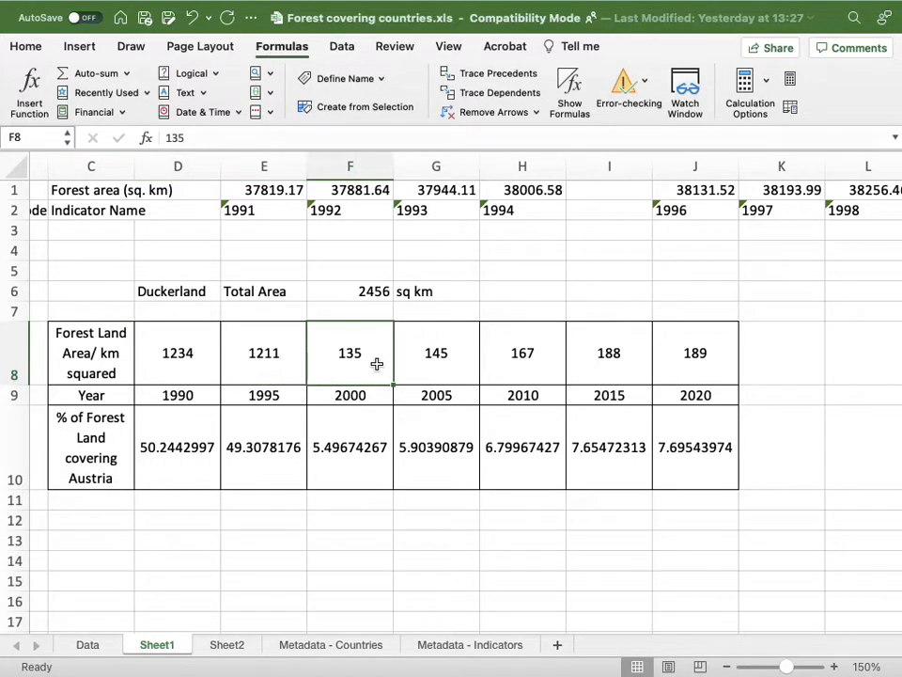
text(2001)
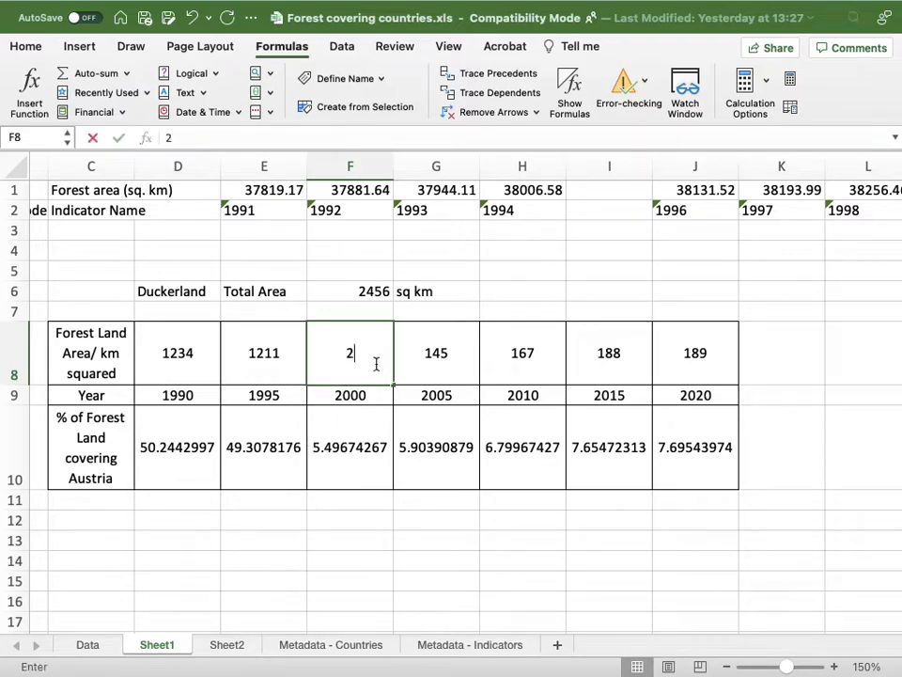
click(463, 362)
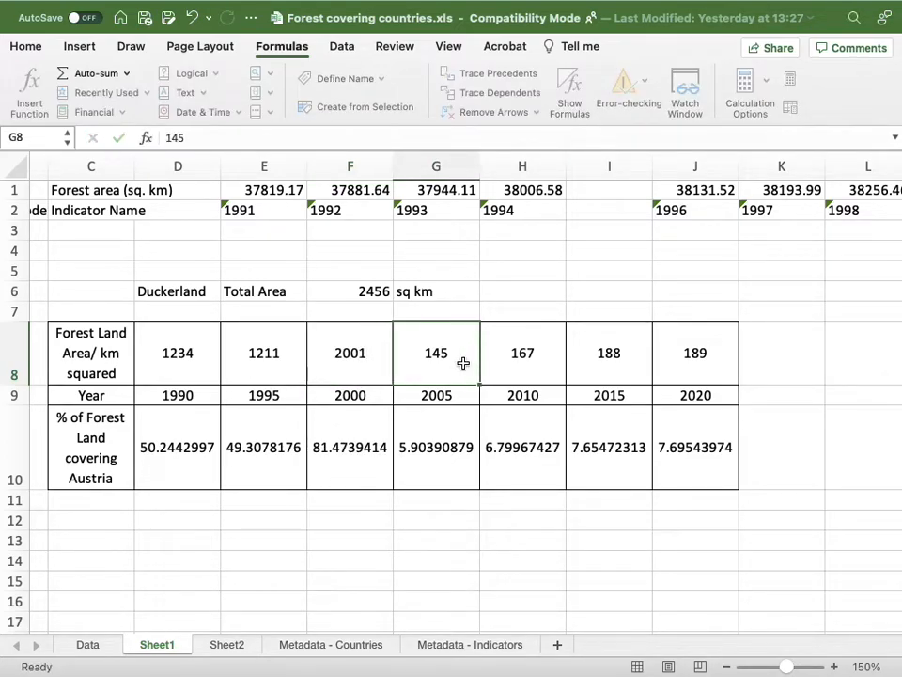
text(2001)
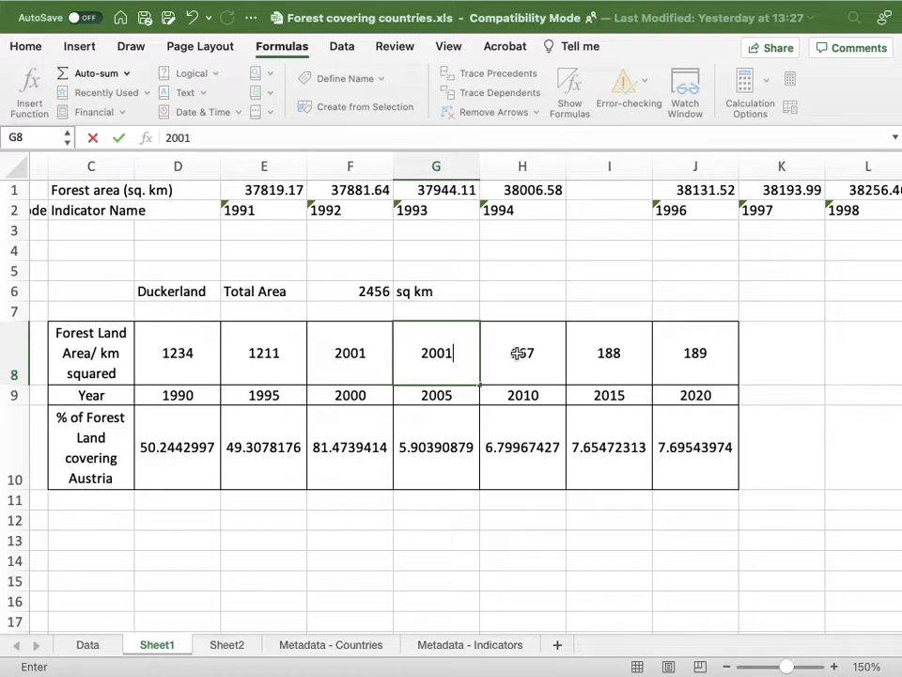
Set the forest land areas for 2010, 2015 and 2020 to 2100, 1876 and 1546.
click(518, 352)
text(2100)
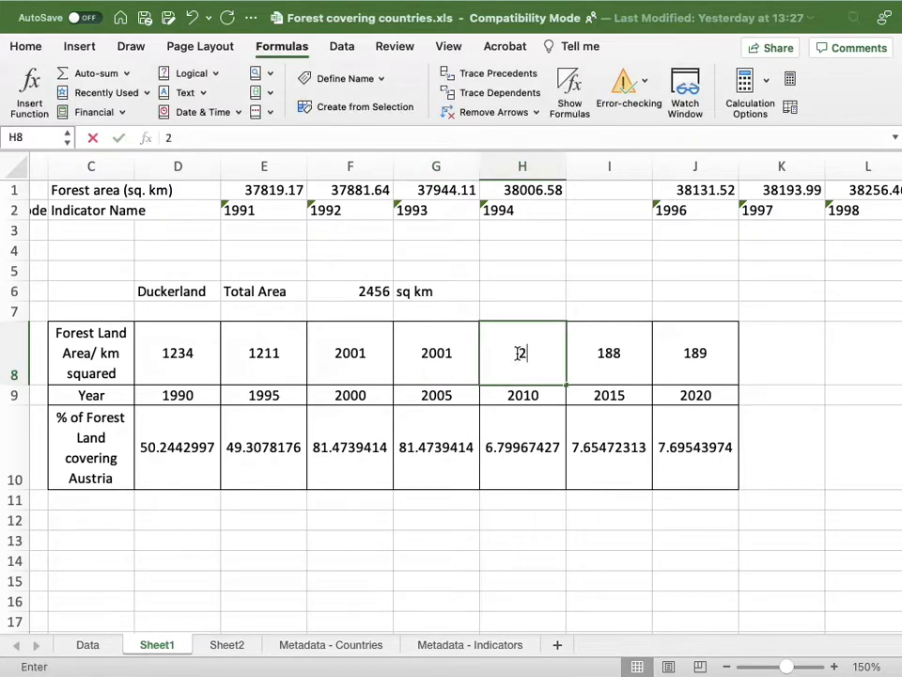
click(598, 348)
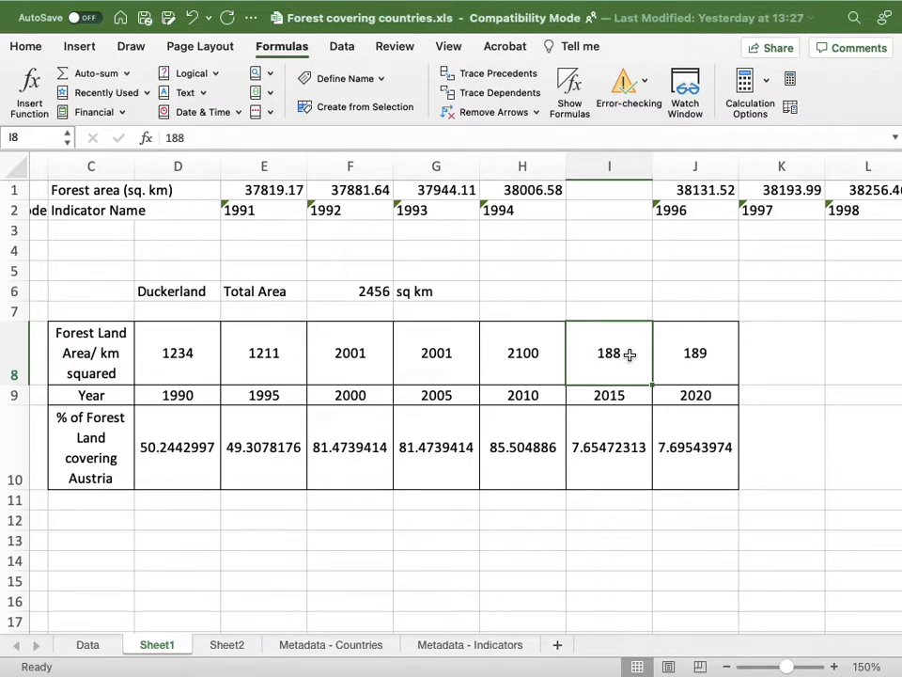
text(1876)
click(697, 351)
text(1546)
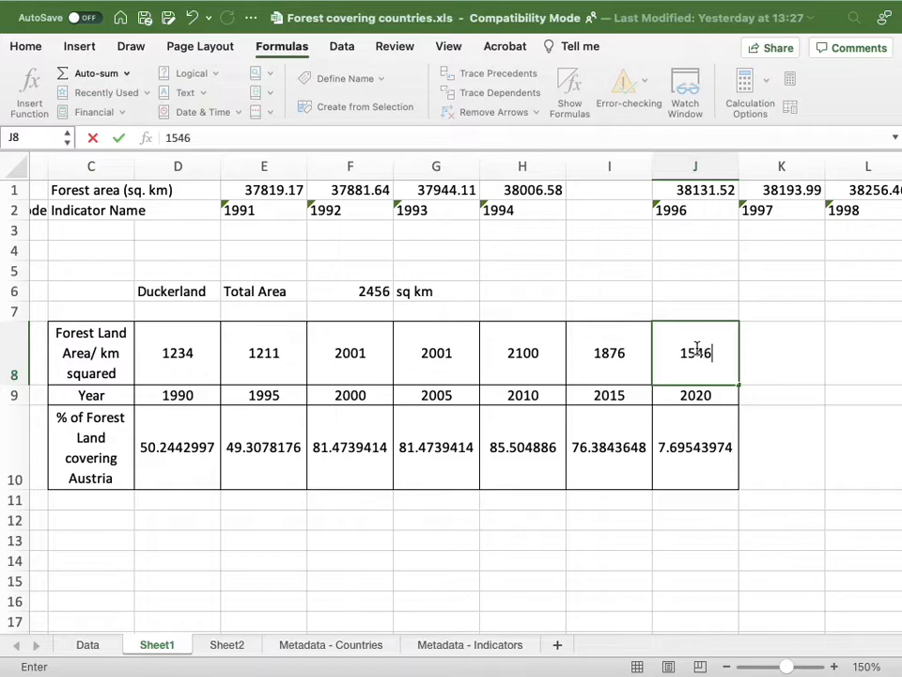
key(Return)
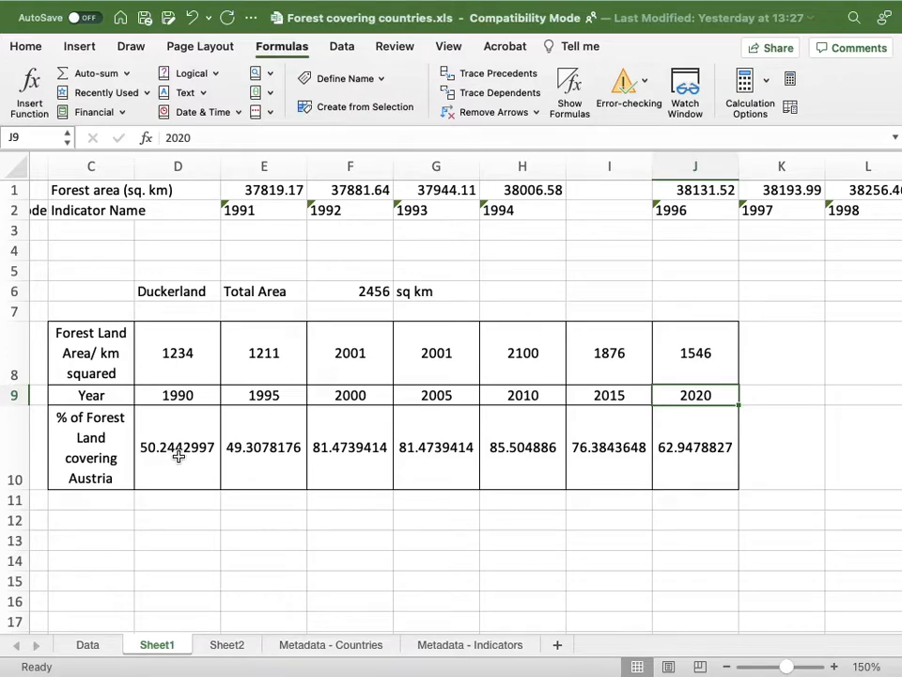
Reduce the forest land percentages in D10:J10 to one decimal place.
drag(179, 455, 737, 455)
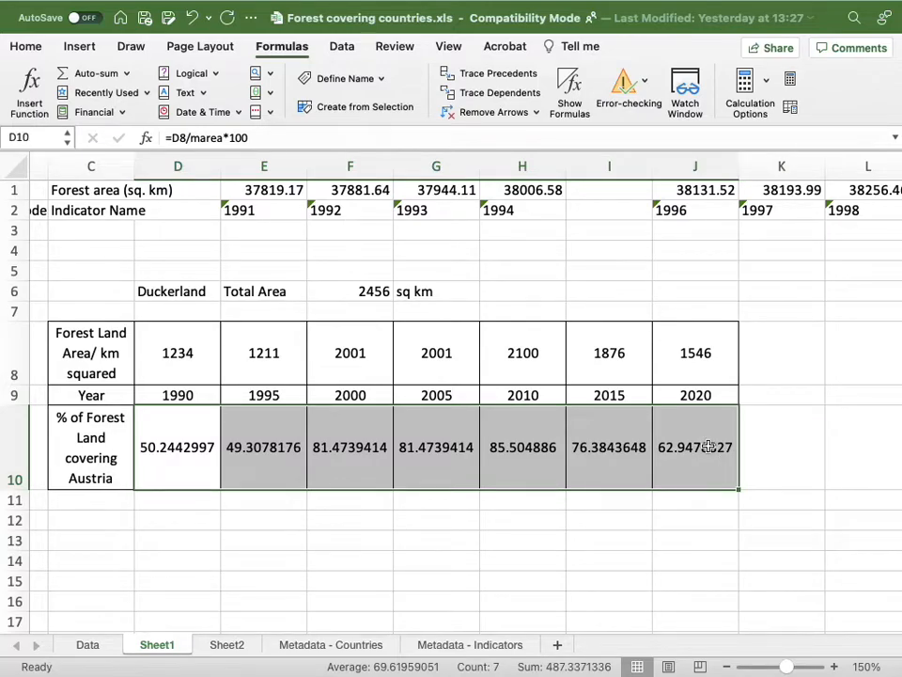
click(20, 48)
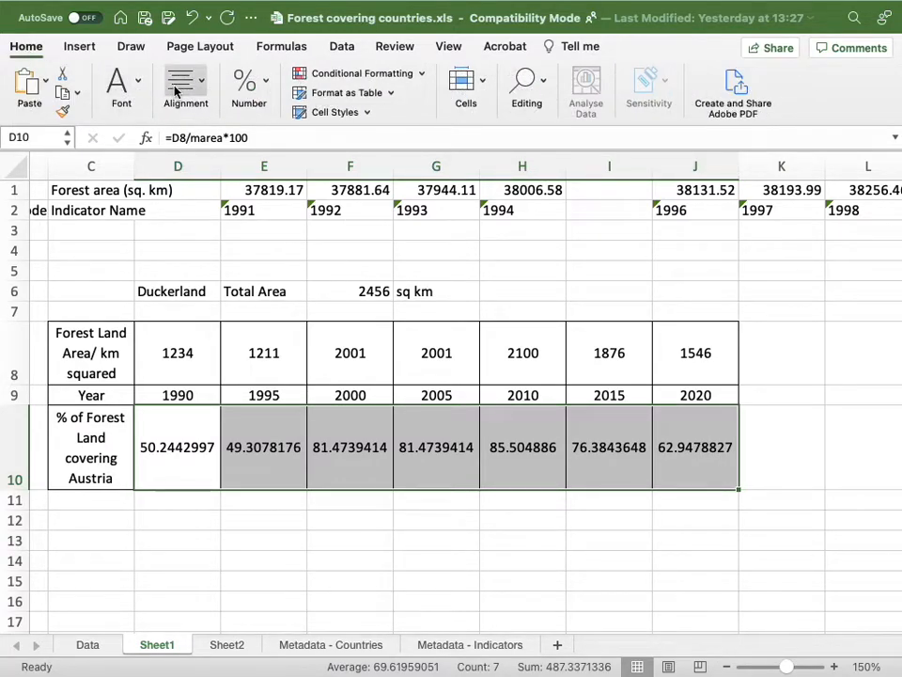
click(268, 87)
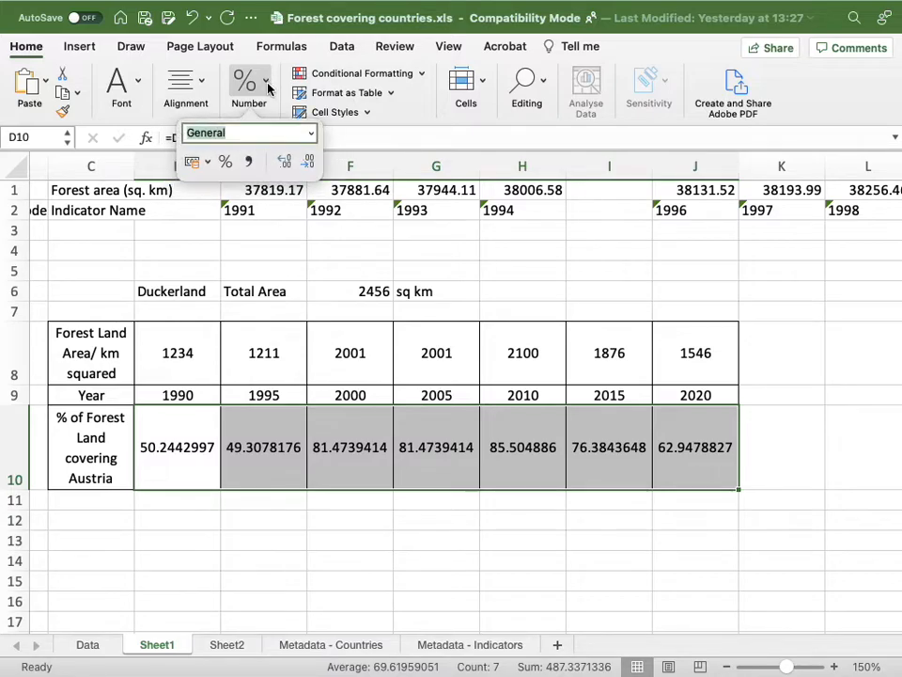
click(307, 165)
click(307, 168)
click(306, 168)
click(306, 167)
click(307, 168)
click(306, 167)
click(306, 167)
click(307, 168)
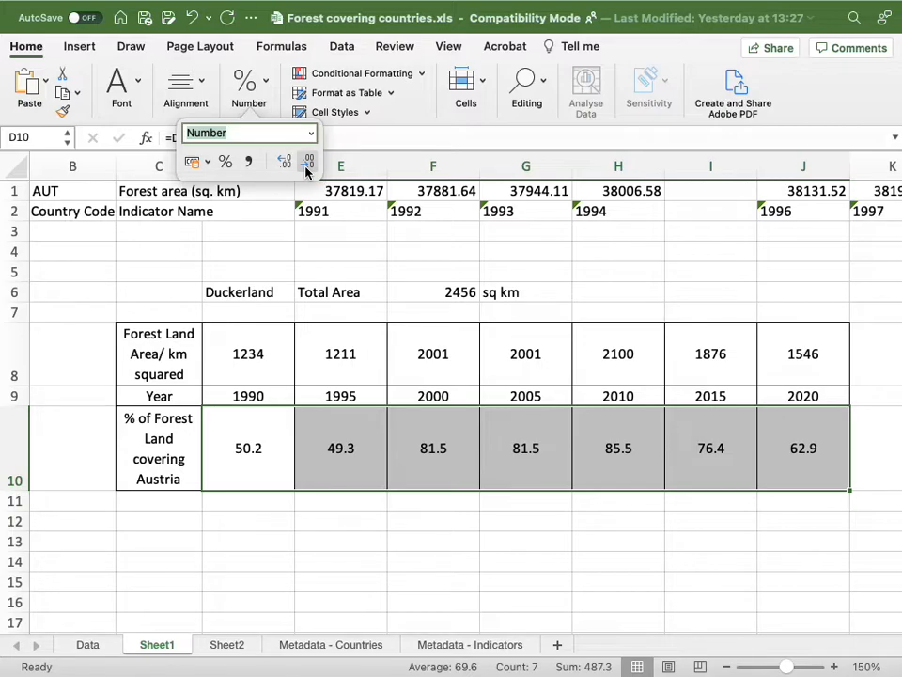
Try top, left, centre and right alignment on table C8:J10, and return it to middle and centre alignment.
click(412, 368)
drag(165, 354, 805, 453)
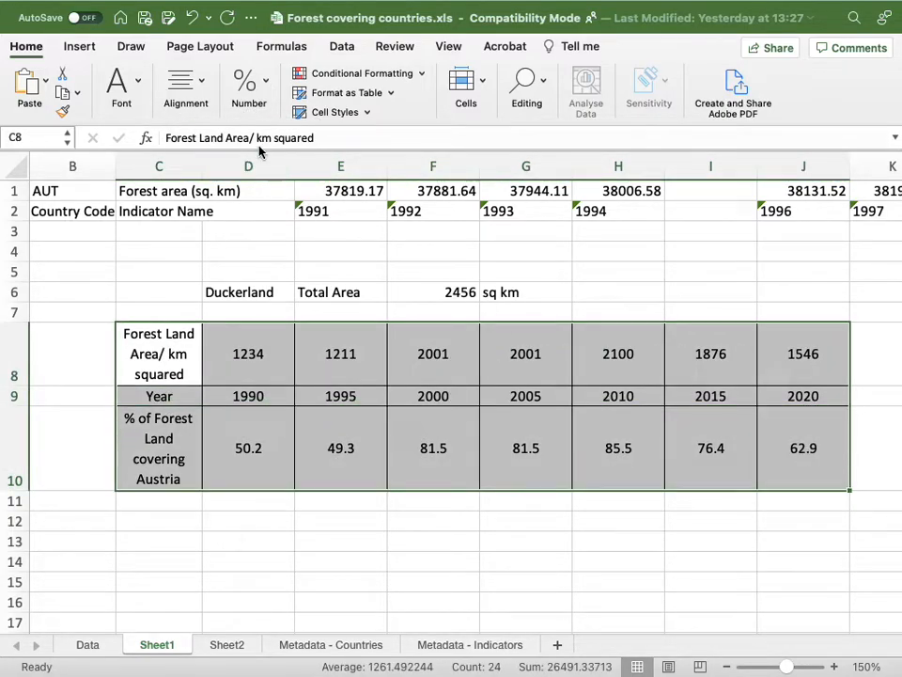
click(201, 84)
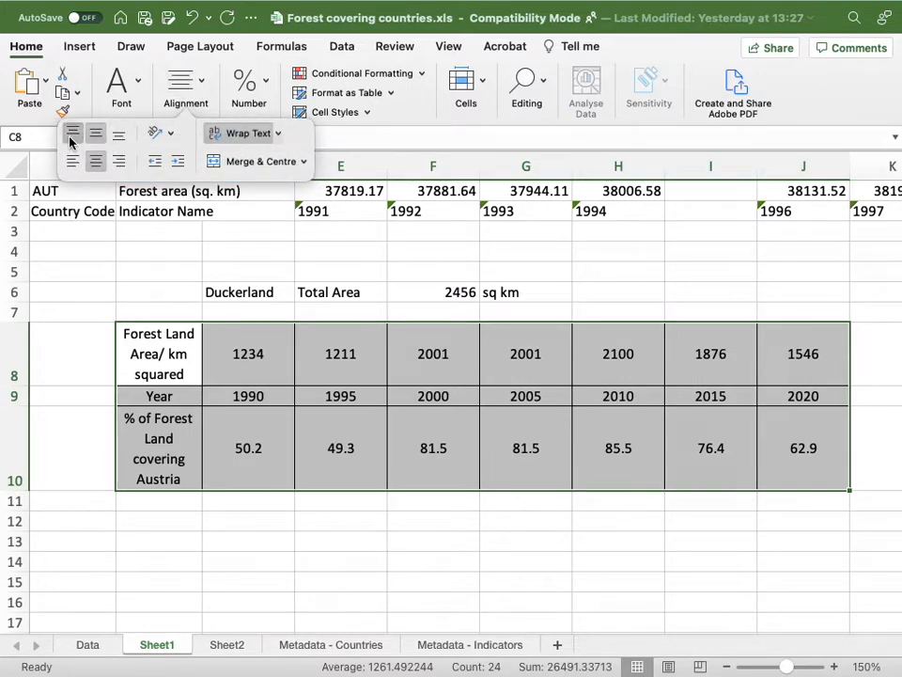
click(73, 132)
click(73, 160)
click(97, 162)
click(119, 162)
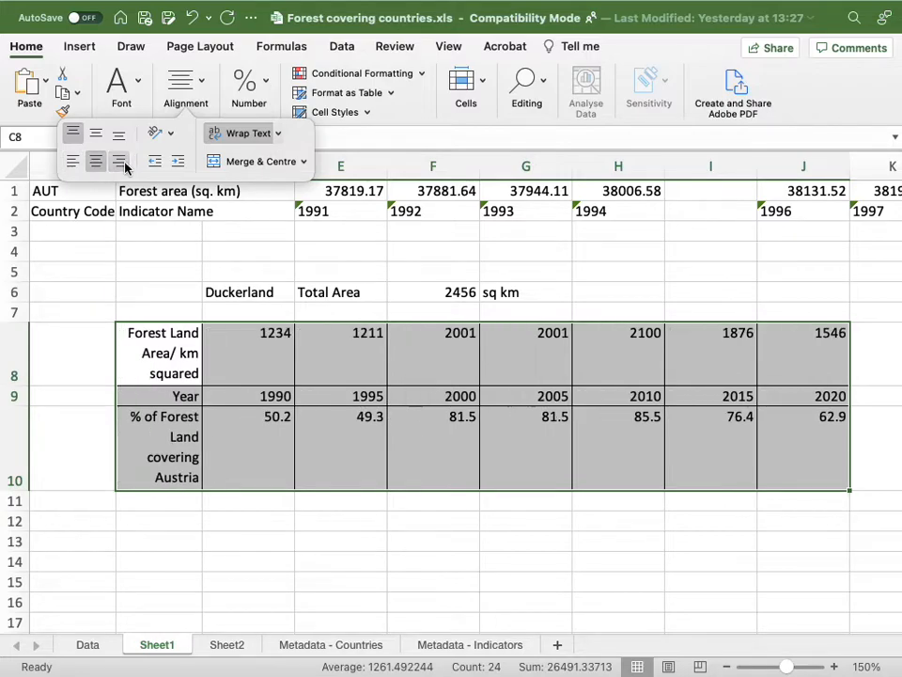
click(95, 132)
click(96, 161)
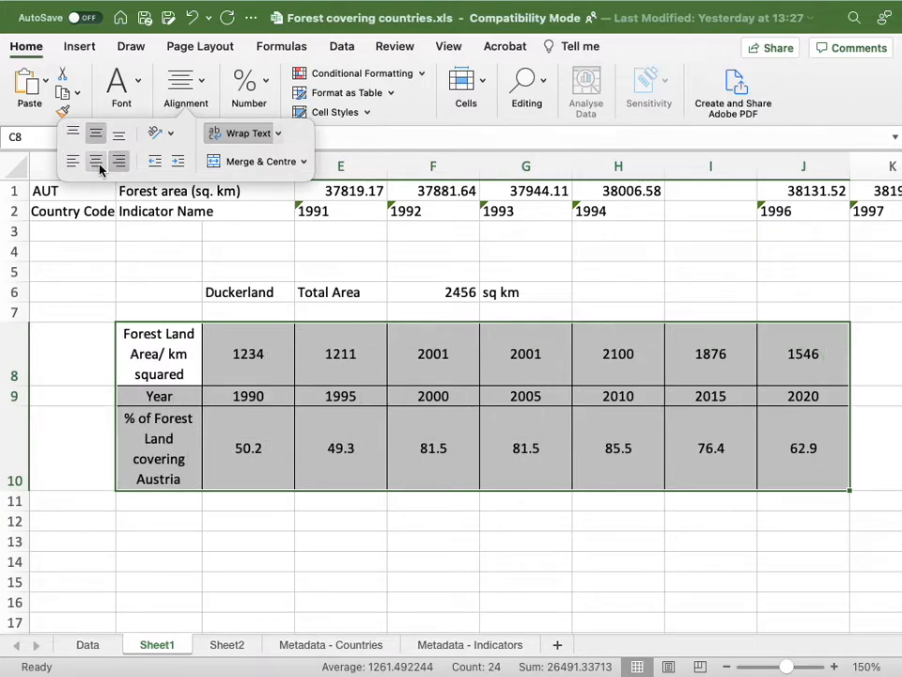
Remove all cell borders from table C8:J10.
click(137, 93)
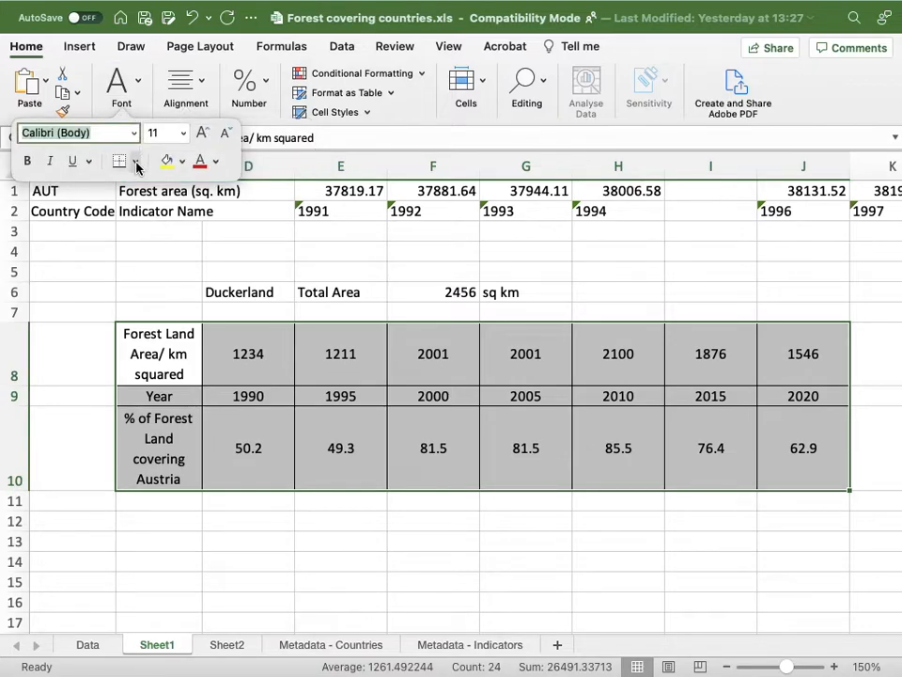
click(136, 160)
click(179, 301)
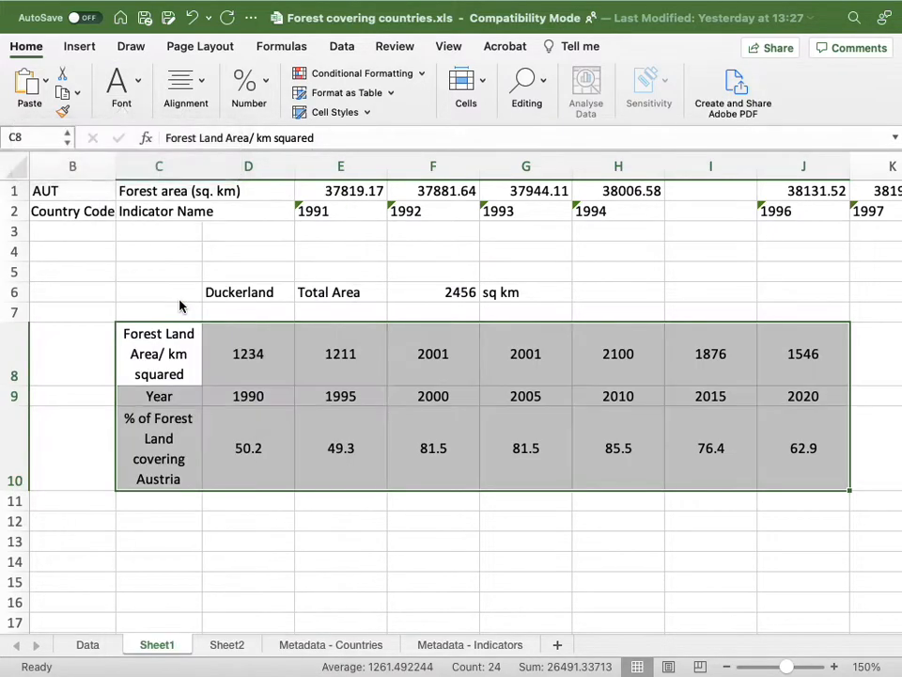
Apply all borders to table C8:J10.
click(408, 563)
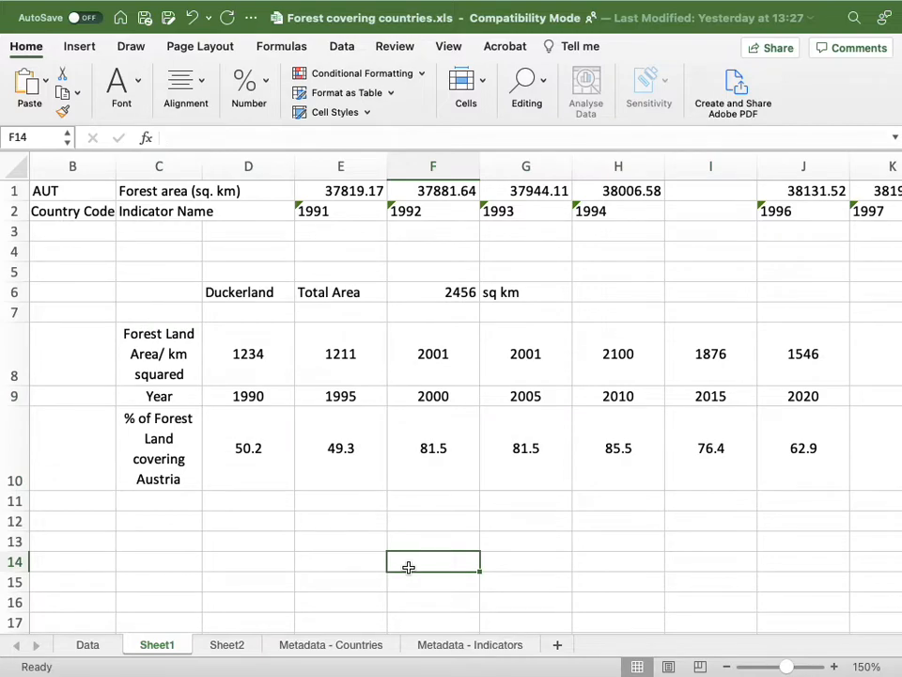
drag(175, 361, 806, 427)
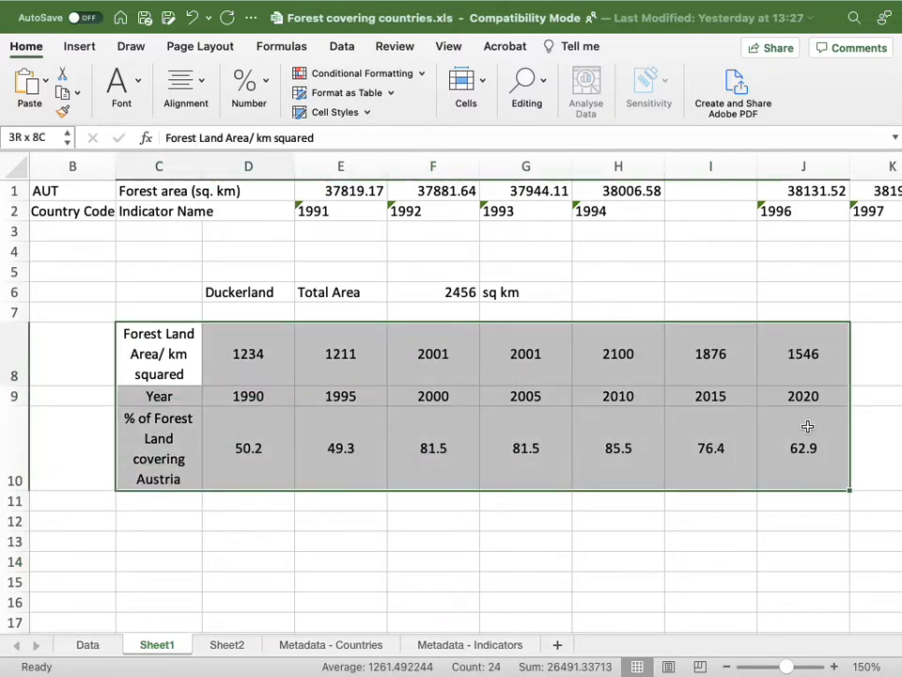
click(136, 88)
click(135, 161)
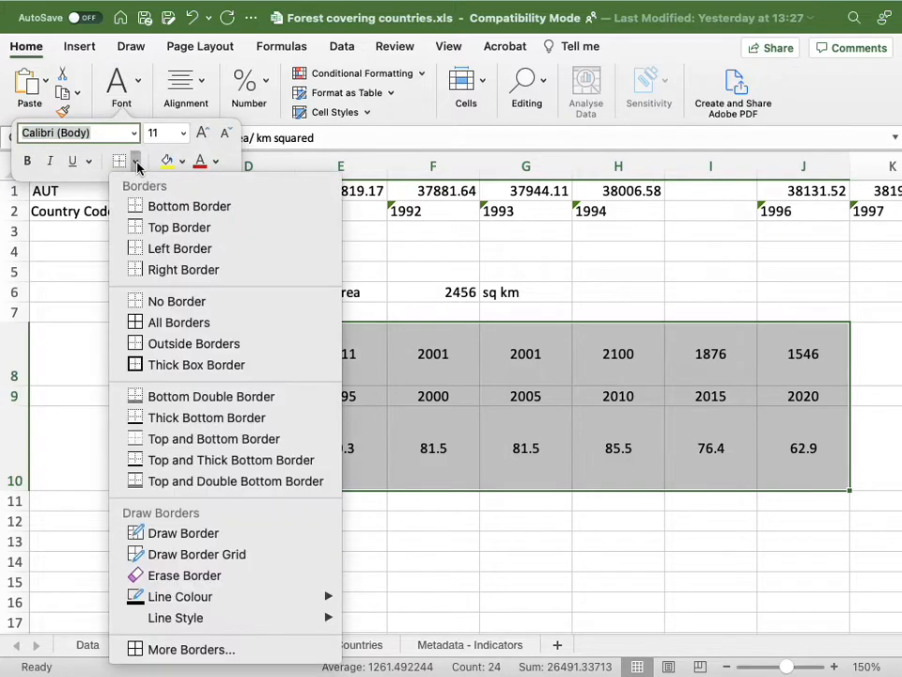
click(184, 323)
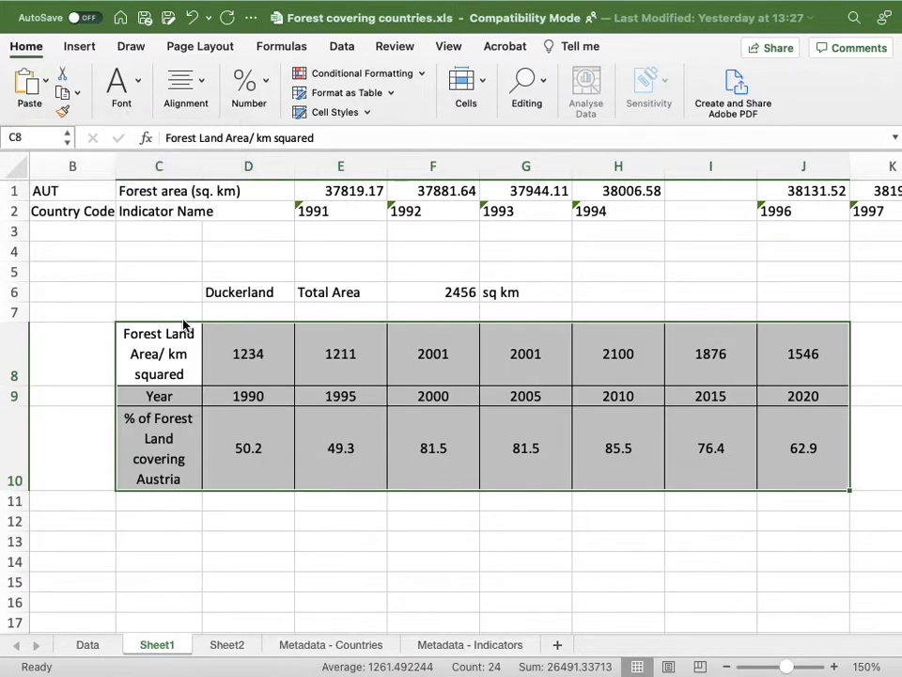
click(329, 520)
Make the row headings in C8:C10 bold.
drag(137, 354, 151, 458)
click(131, 89)
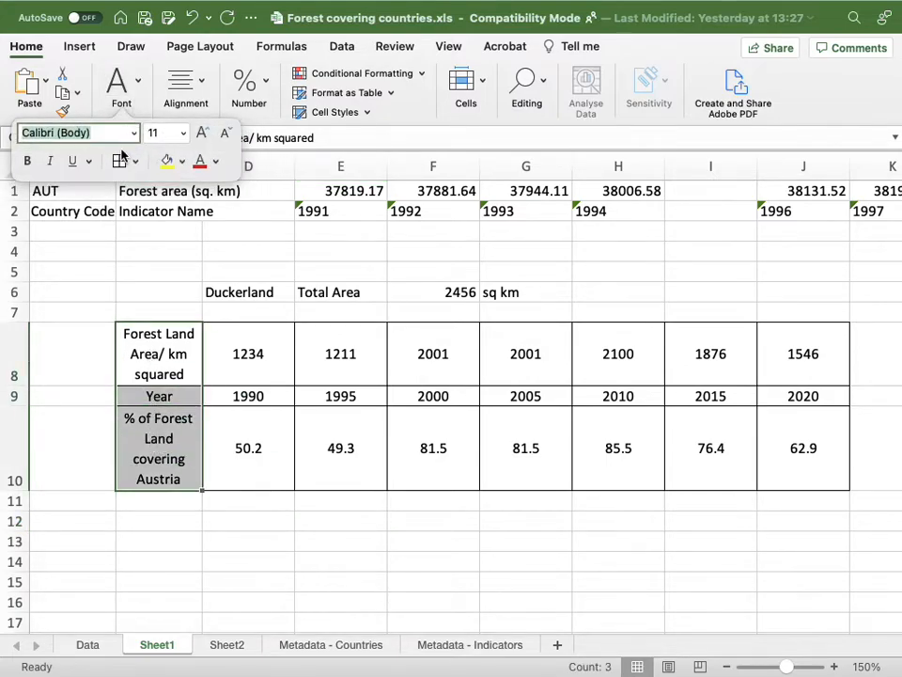
click(28, 164)
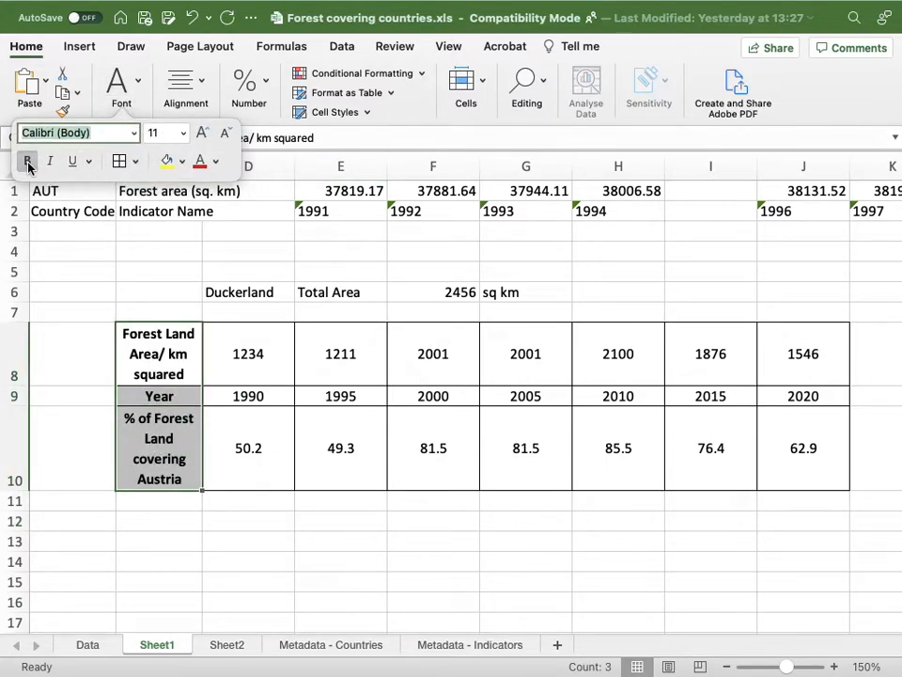
click(359, 440)
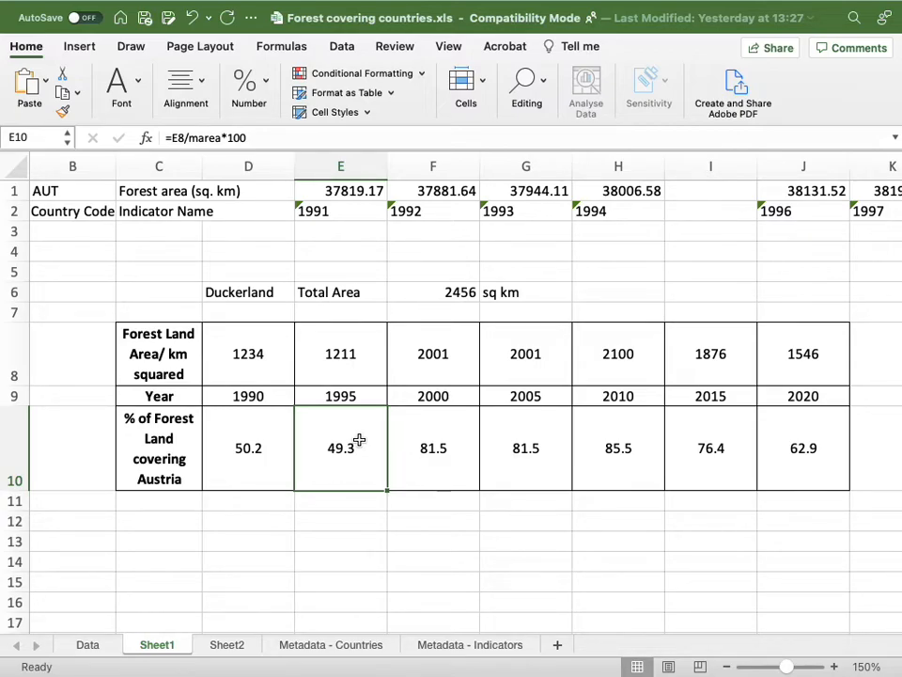
Clear the forest land areas in D8:J8 and the percentage formulas in D10:J10.
drag(252, 351, 771, 329)
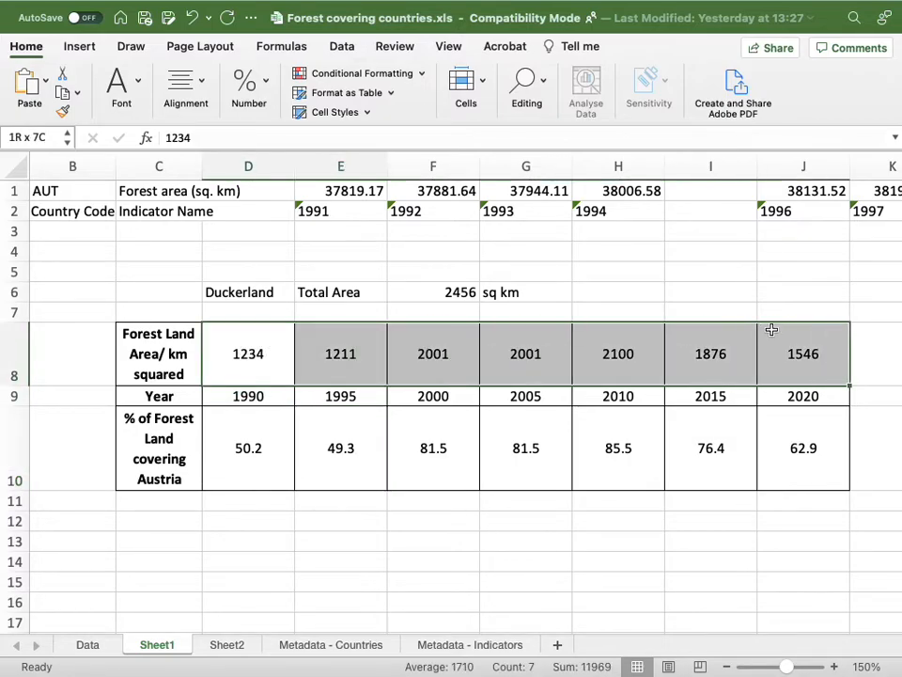
key(Delete)
drag(268, 431, 797, 458)
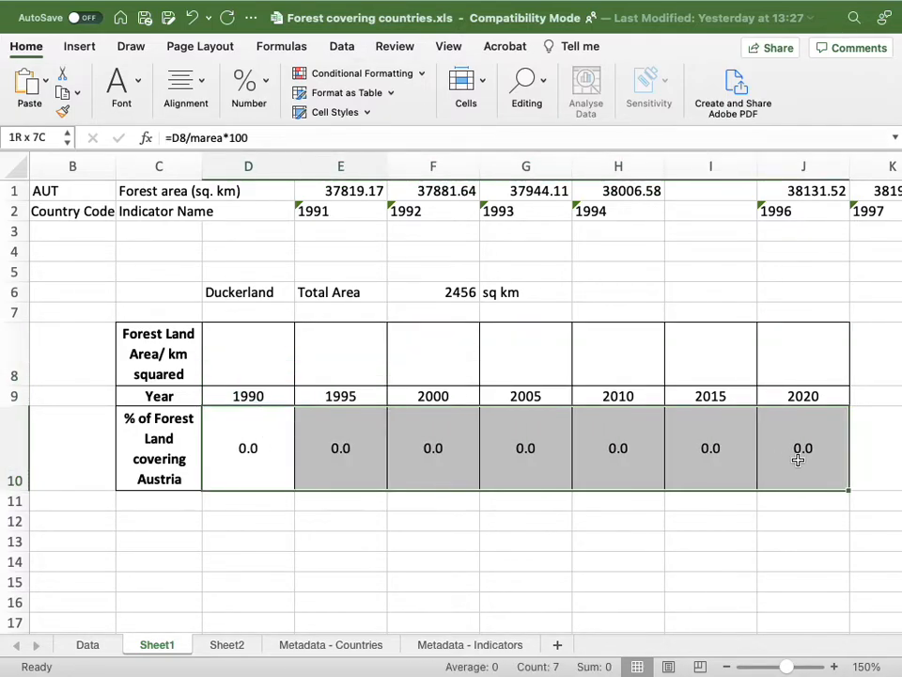
key(Delete)
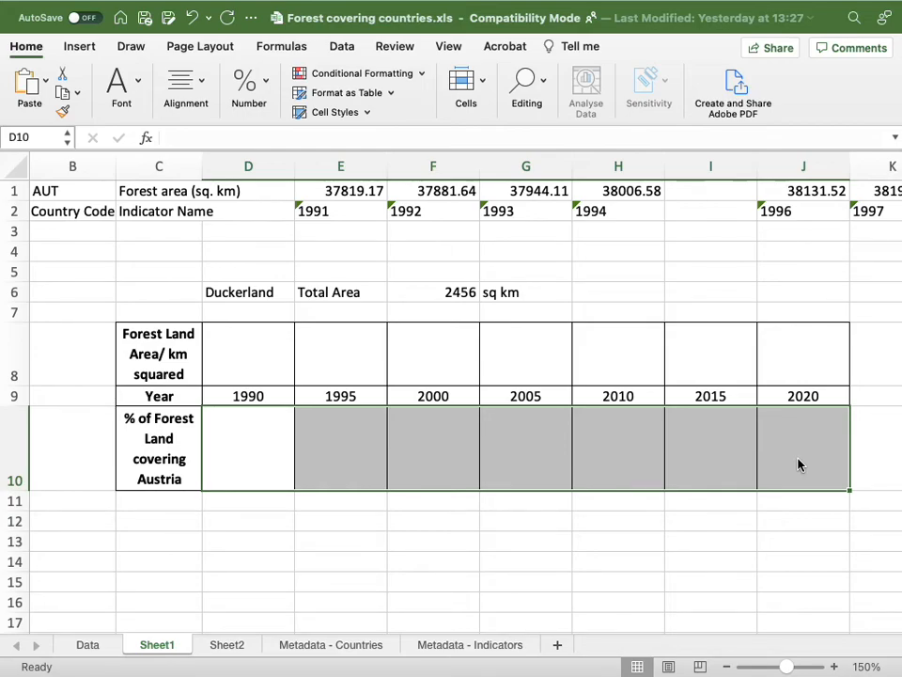
mouse_move(761, 8)
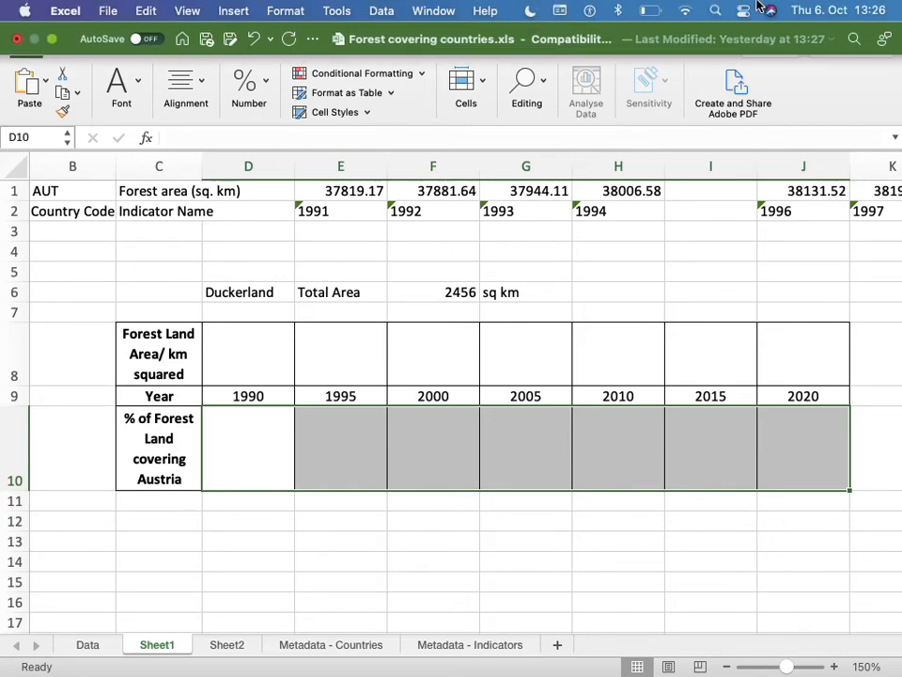